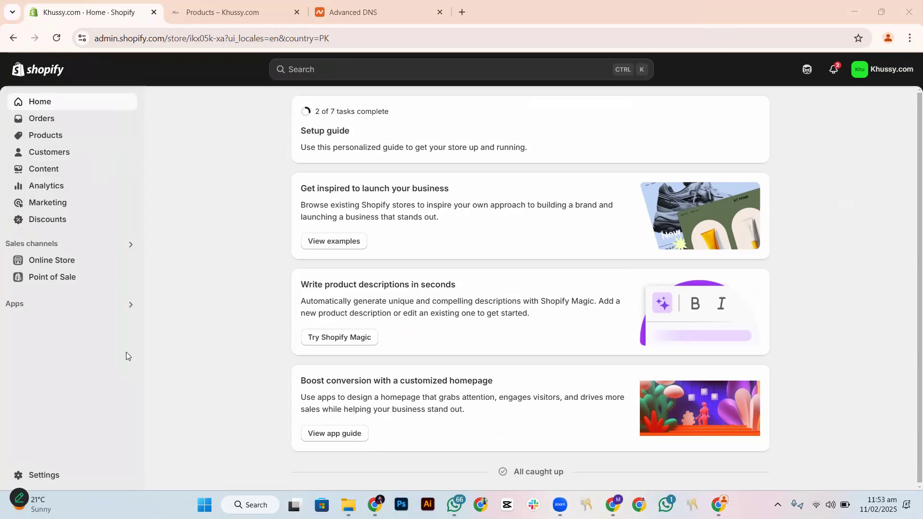
Open the store's domain settings in Shopify and copy the domain name khussy.com from its Namecheap page
{"action": "left_click", "coordinate": [53, 473]}
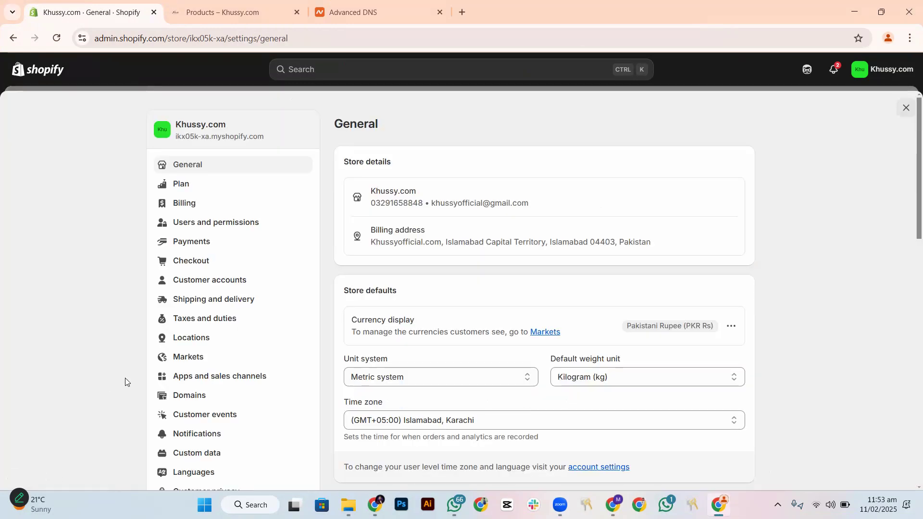
{"action": "left_click", "coordinate": [183, 396]}
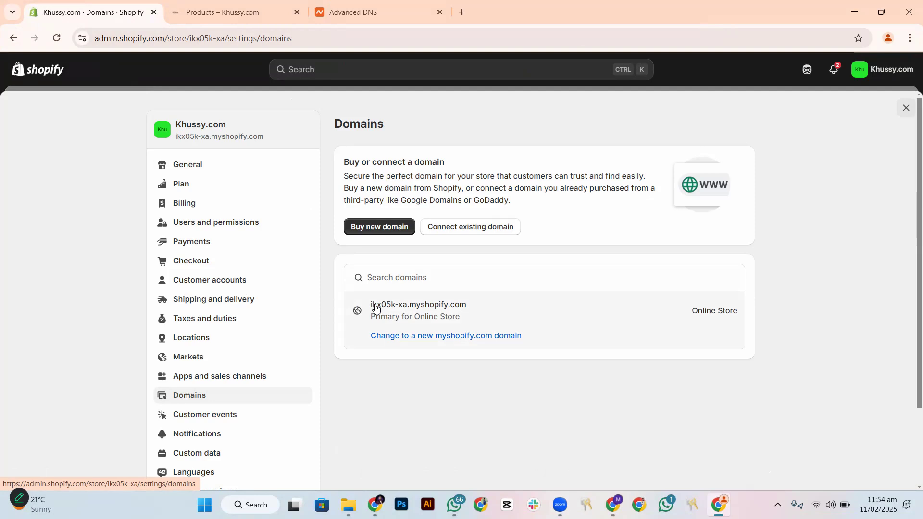
{"action": "left_click", "coordinate": [342, 10]}
{"action": "left_click_drag", "start_coordinate": [298, 203], "coordinate": [216, 204]}
{"action": "key", "text": "ctrl+c"}
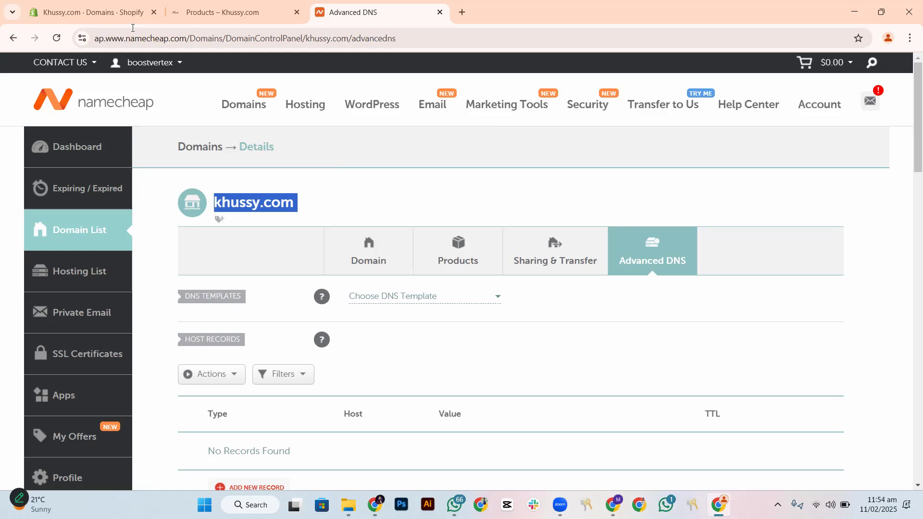
{"action": "left_click", "coordinate": [116, 6]}
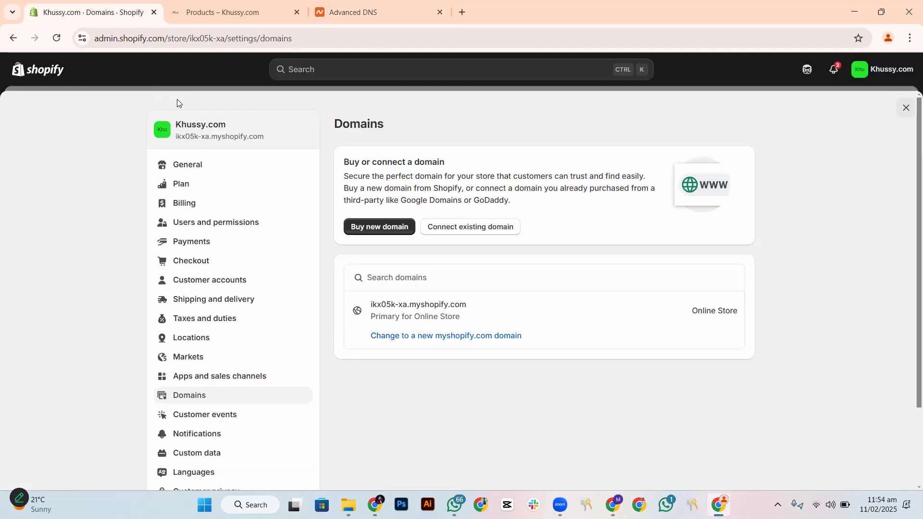
Submit khussy.com as the existing domain to connect to the Shopify store
{"action": "left_click", "coordinate": [473, 232]}
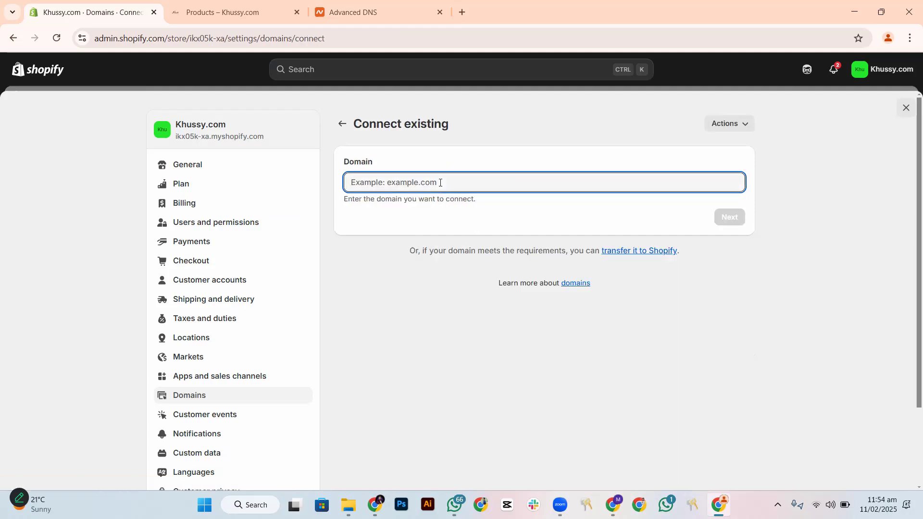
{"action": "key", "text": "ctrl+v"}
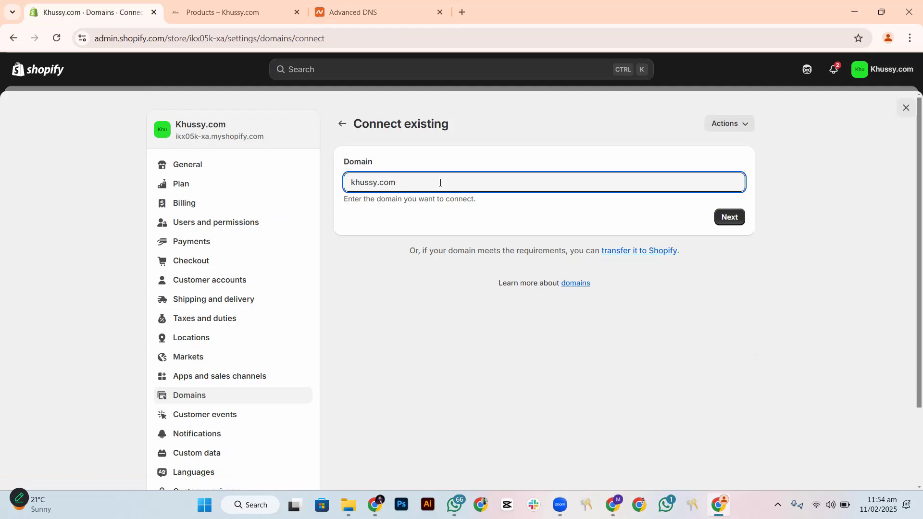
{"action": "left_click", "coordinate": [726, 217]}
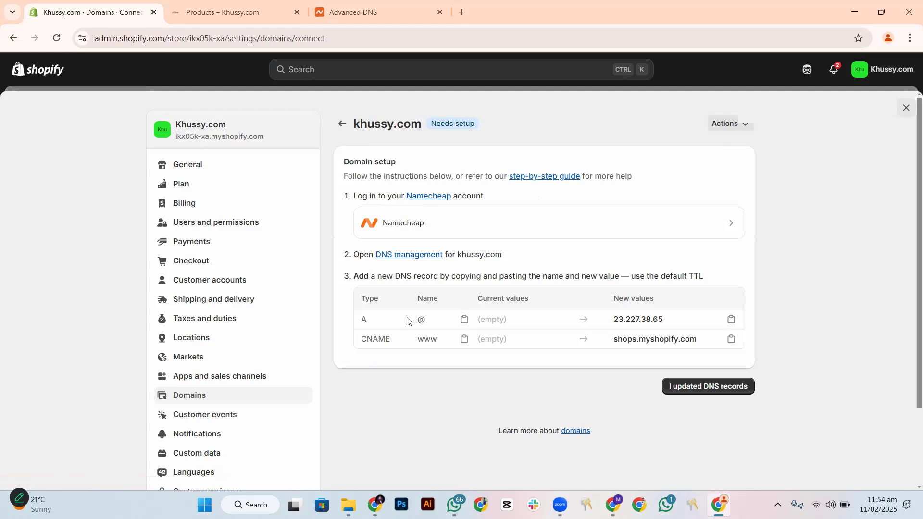
Copy the A record's new value, 23.227.38.65, from the domain setup instructions
{"action": "left_click", "coordinate": [731, 321]}
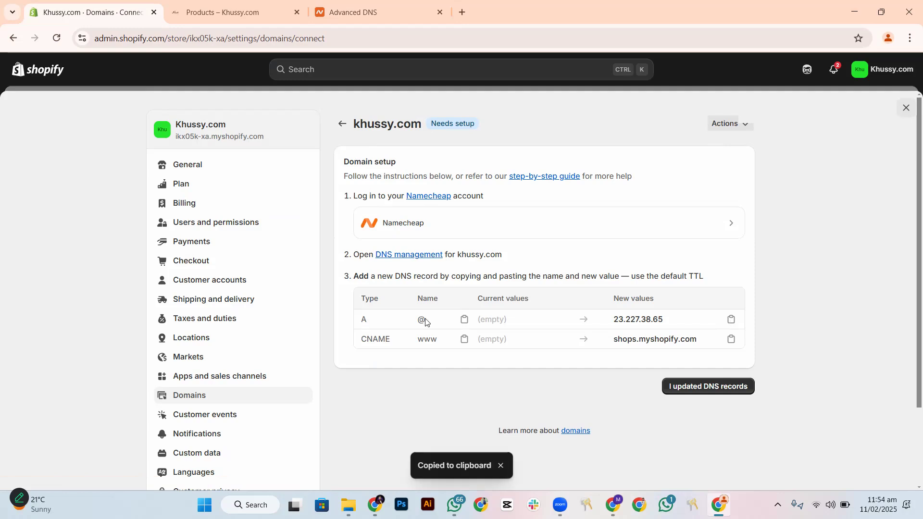
{"action": "left_click_drag", "start_coordinate": [614, 320], "coordinate": [661, 321]}
{"action": "left_click", "coordinate": [729, 322]}
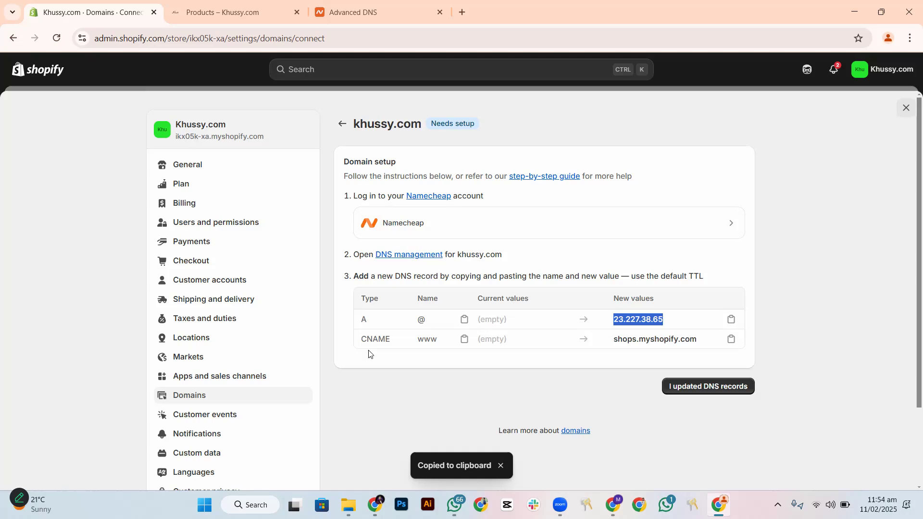
Switch to Namecheap and open the advanced DNS settings of khussy.com from the domain list
{"action": "left_click", "coordinate": [362, 13]}
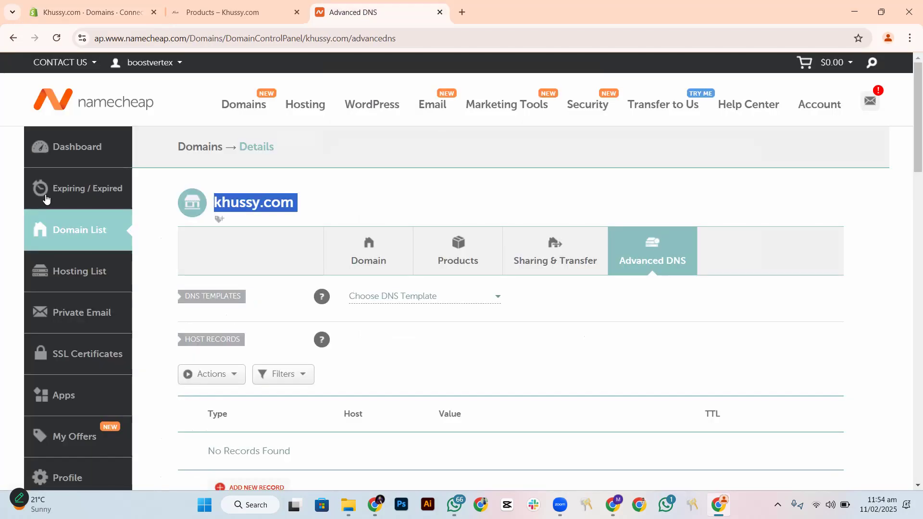
{"action": "left_click", "coordinate": [78, 156]}
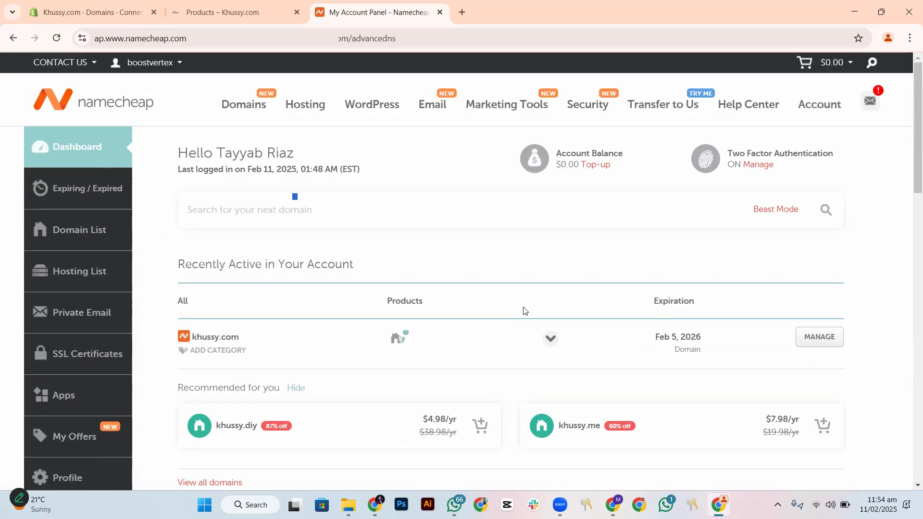
{"action": "left_click", "coordinate": [81, 234]}
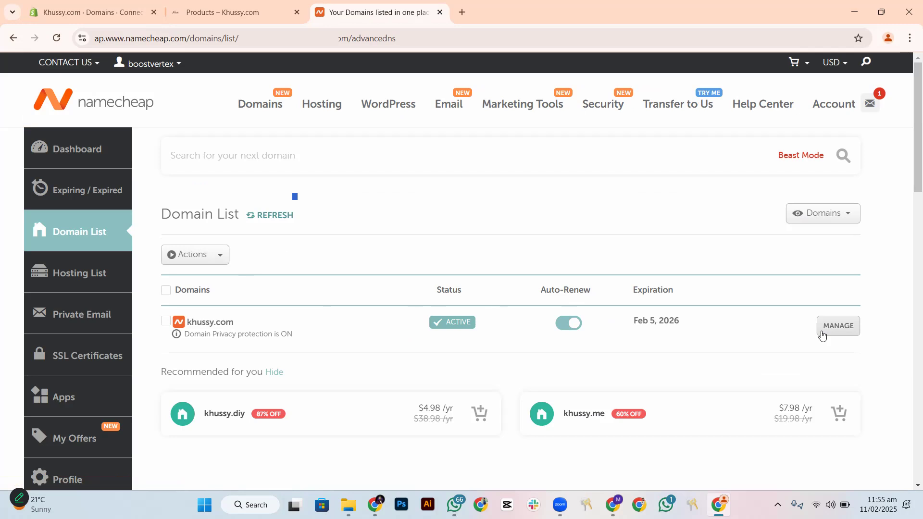
{"action": "left_click", "coordinate": [839, 328]}
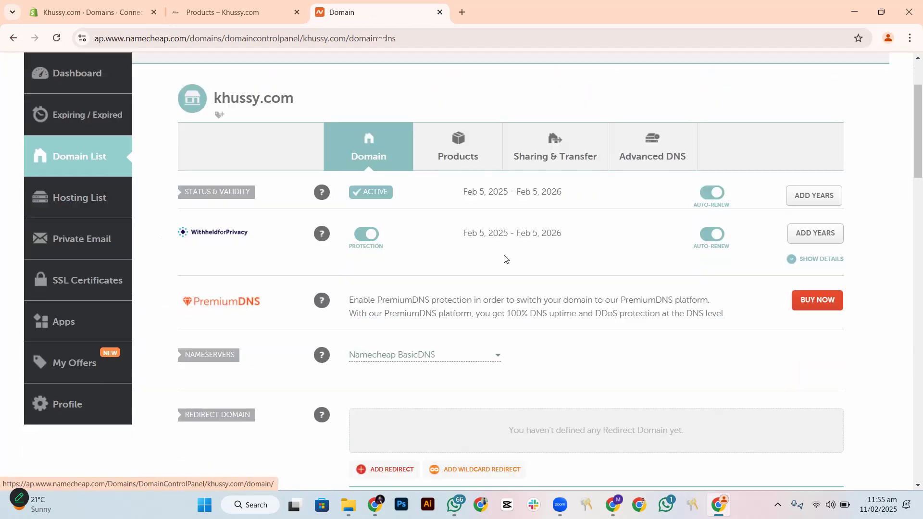
{"action": "scroll", "coordinate": [553, 245], "scroll_direction": "up", "scroll_amount": 1}
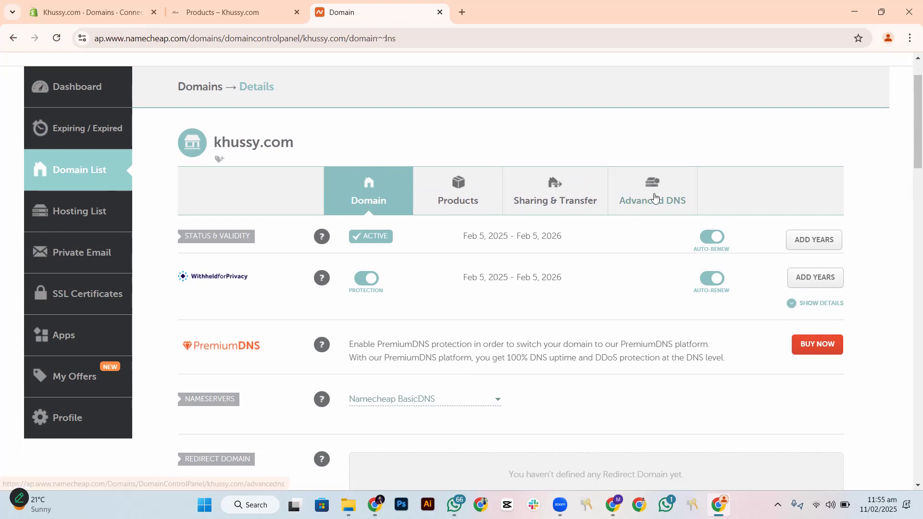
{"action": "left_click", "coordinate": [655, 197]}
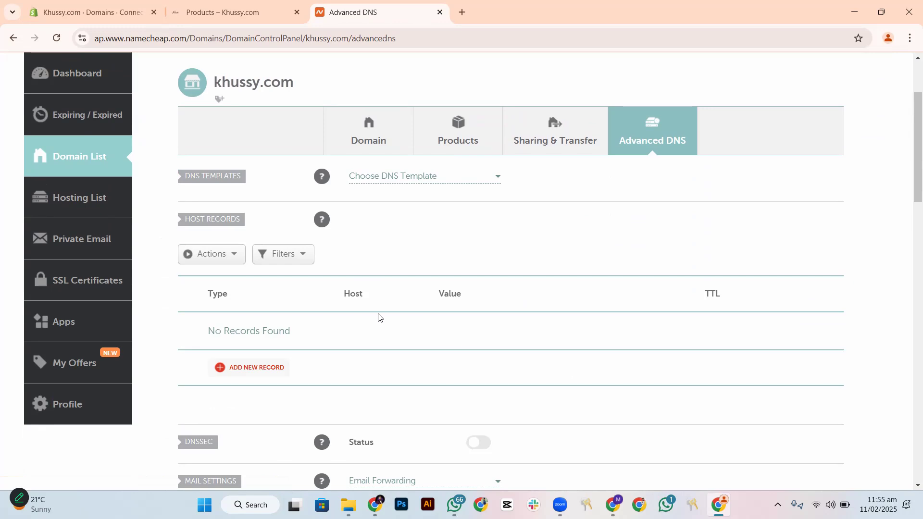
Add an A Record with host @, value 23.227.38.65 and automatic TTL to the host records, and save it
{"action": "left_click", "coordinate": [264, 373]}
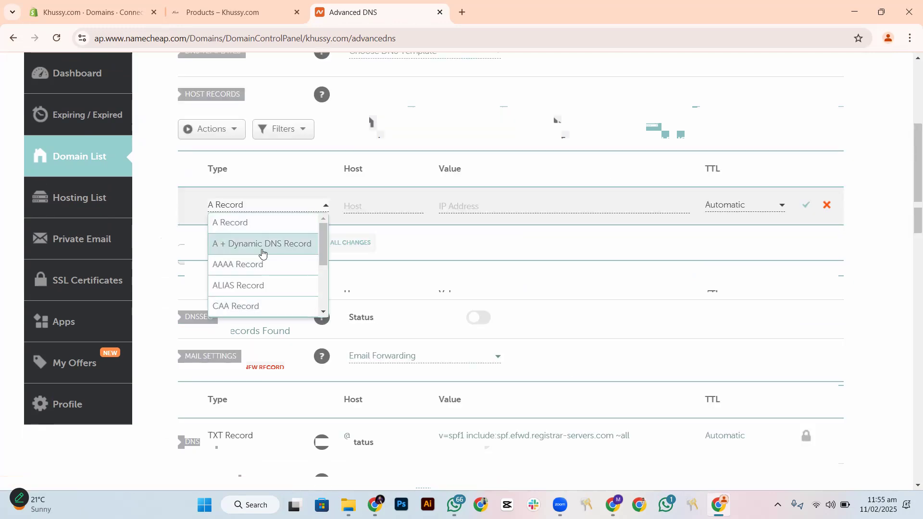
{"action": "left_click", "coordinate": [91, 12]}
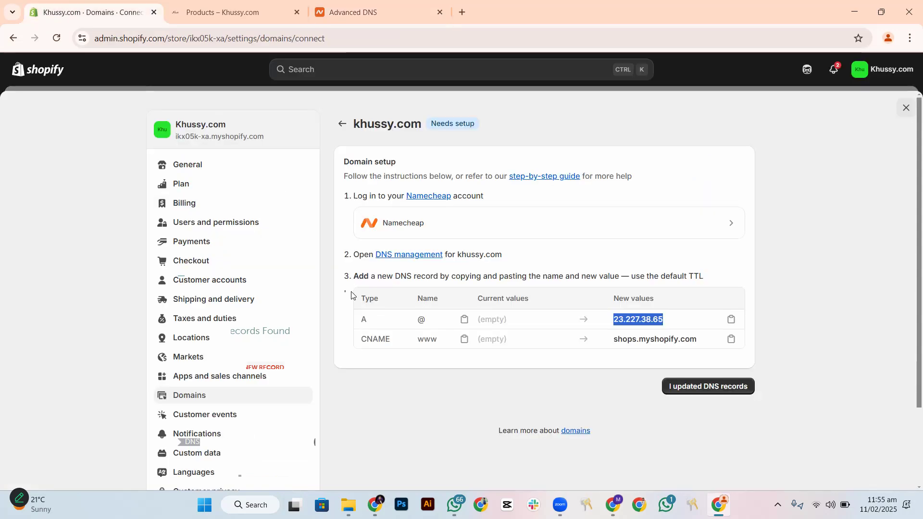
{"action": "left_click", "coordinate": [373, 19]}
{"action": "left_click", "coordinate": [264, 226]}
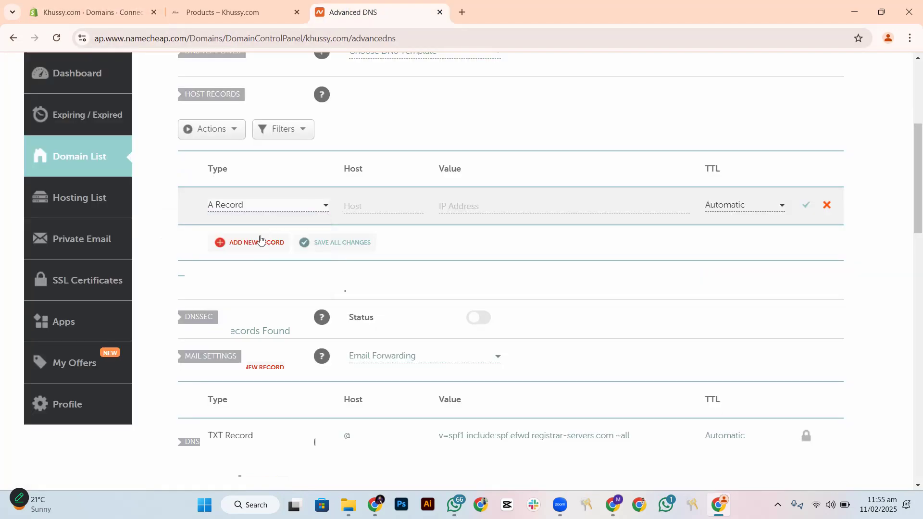
{"action": "left_click", "coordinate": [357, 205]}
{"action": "type", "text": "@"}
{"action": "left_click", "coordinate": [474, 204]}
{"action": "key", "text": "ctrl+v"}
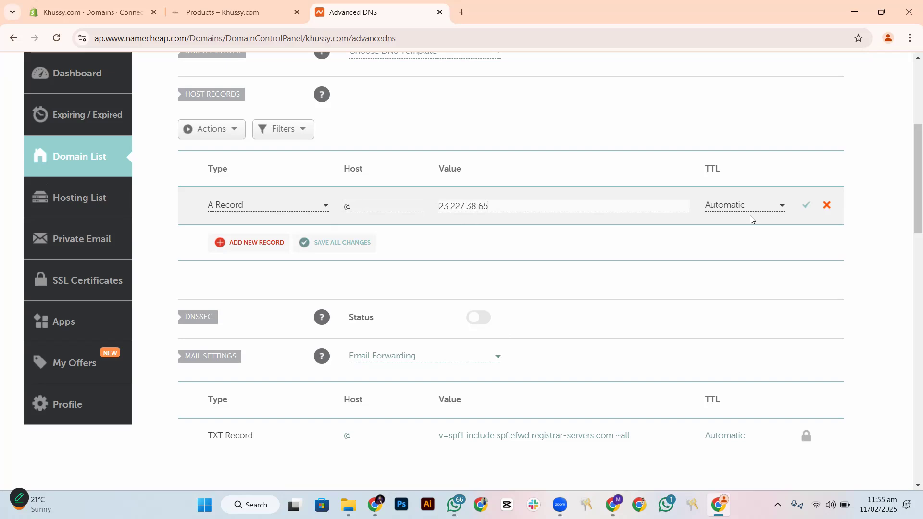
{"action": "left_click", "coordinate": [805, 206]}
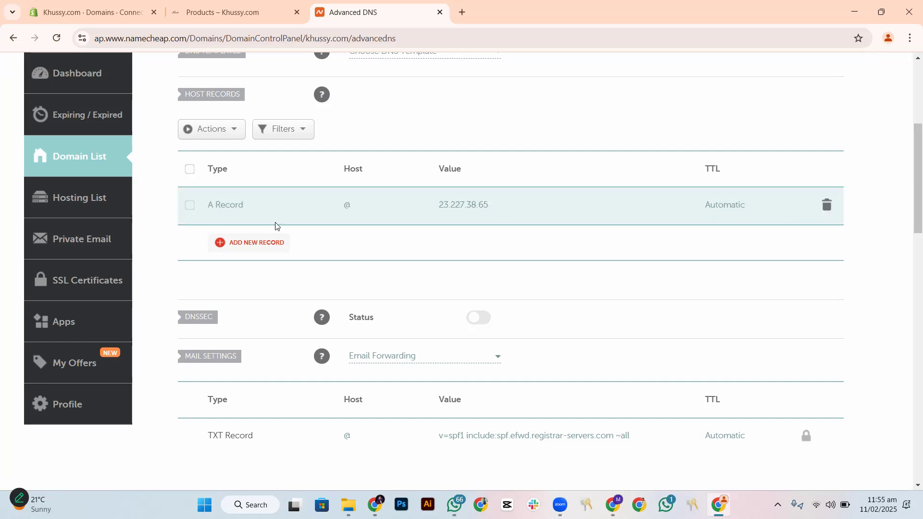
Copy the CNAME record's new value, shops.myshopify.com, from the Shopify domain setup and return to Namecheap
{"action": "left_click", "coordinate": [76, 19]}
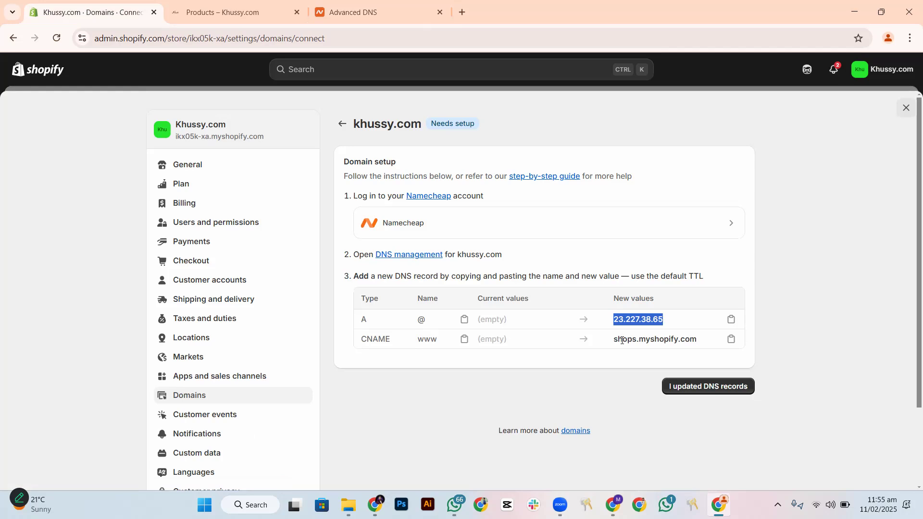
{"action": "left_click", "coordinate": [733, 340]}
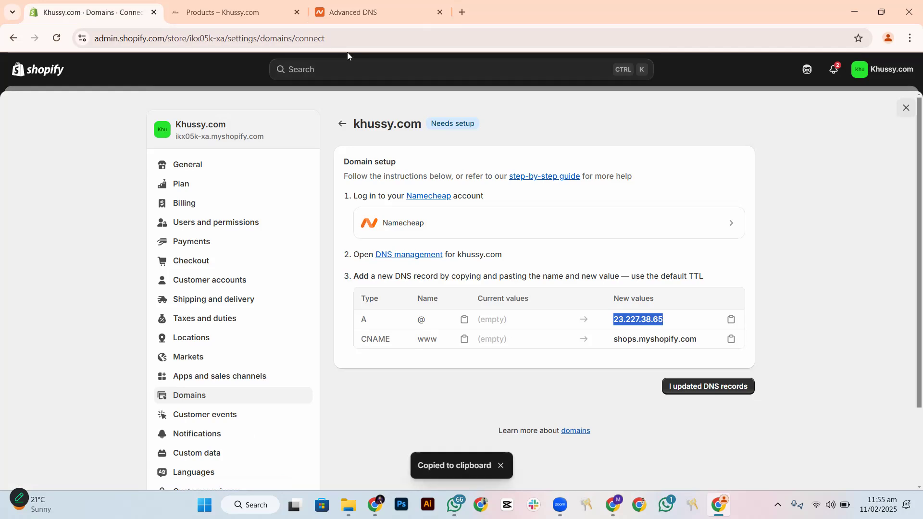
{"action": "left_click", "coordinate": [357, 11]}
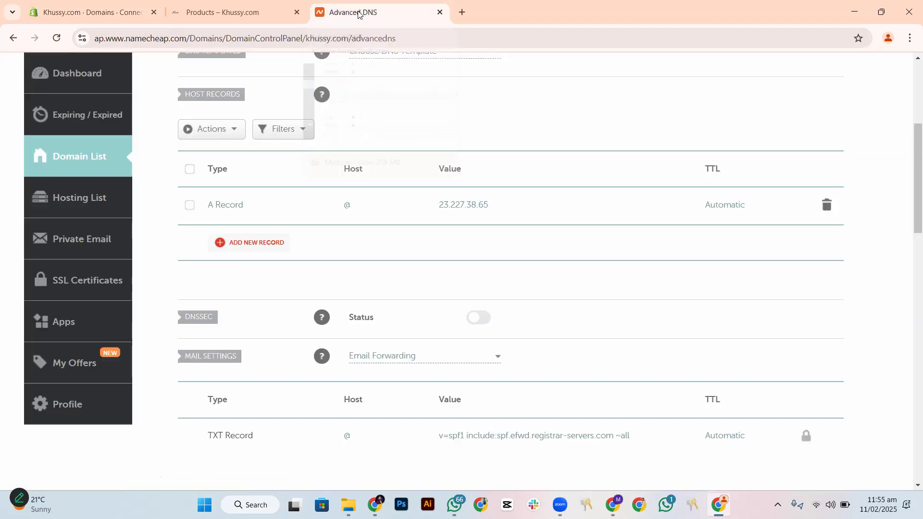
Add a CNAME Record with host www, target shops.myshopify.com and automatic TTL to the host records, and save it
{"action": "left_click", "coordinate": [235, 243]}
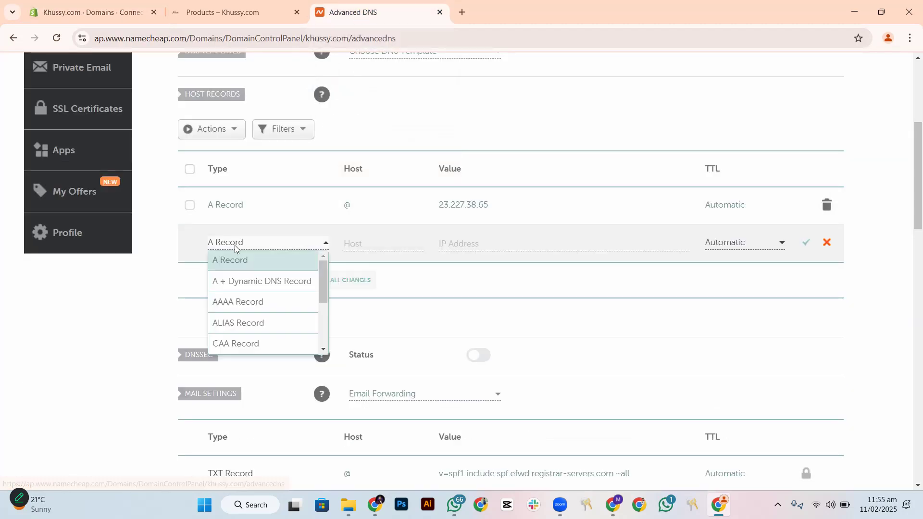
{"action": "scroll", "coordinate": [248, 316], "scroll_direction": "down", "scroll_amount": 1}
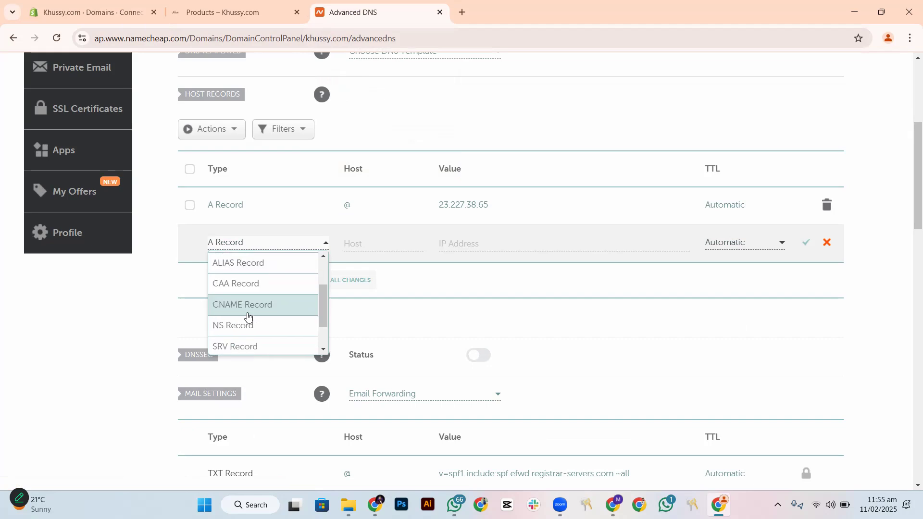
{"action": "left_click", "coordinate": [248, 309]}
{"action": "left_click", "coordinate": [354, 245]}
{"action": "type", "text": "www"}
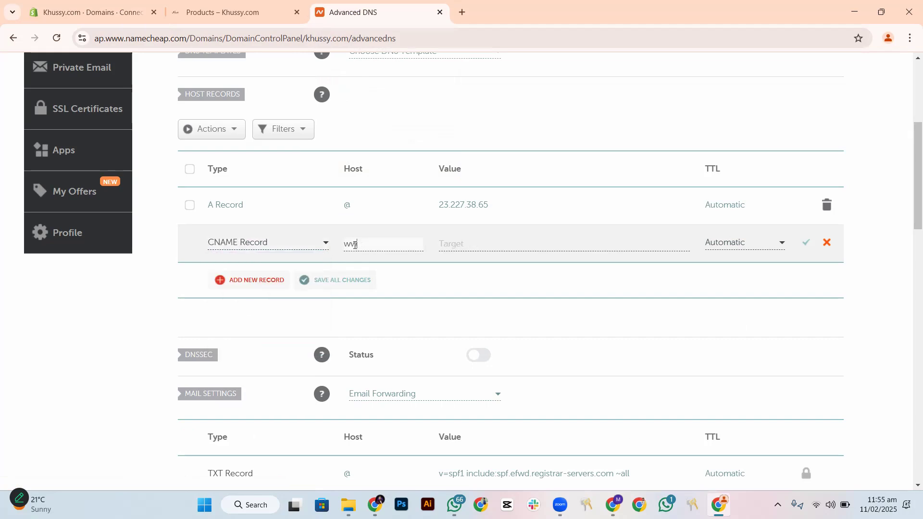
{"action": "left_click", "coordinate": [460, 243]}
{"action": "key", "text": "ctrl+v"}
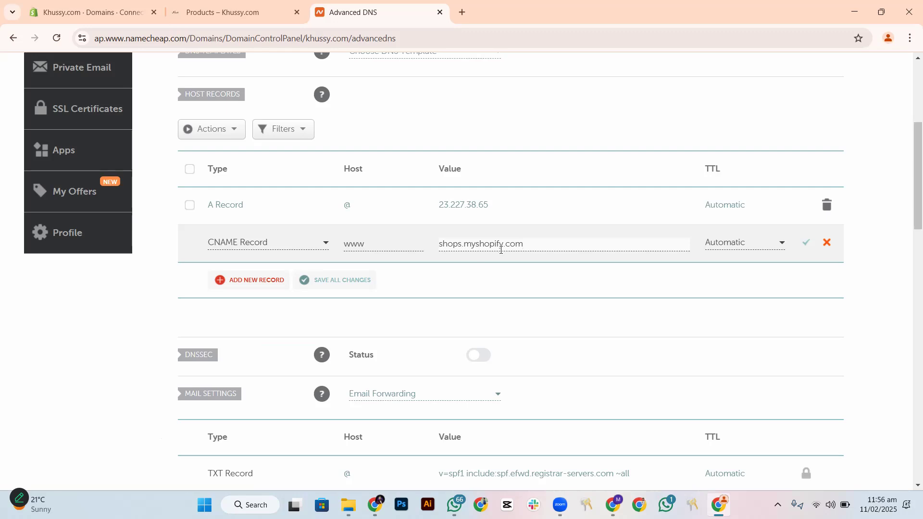
{"action": "left_click", "coordinate": [807, 243]}
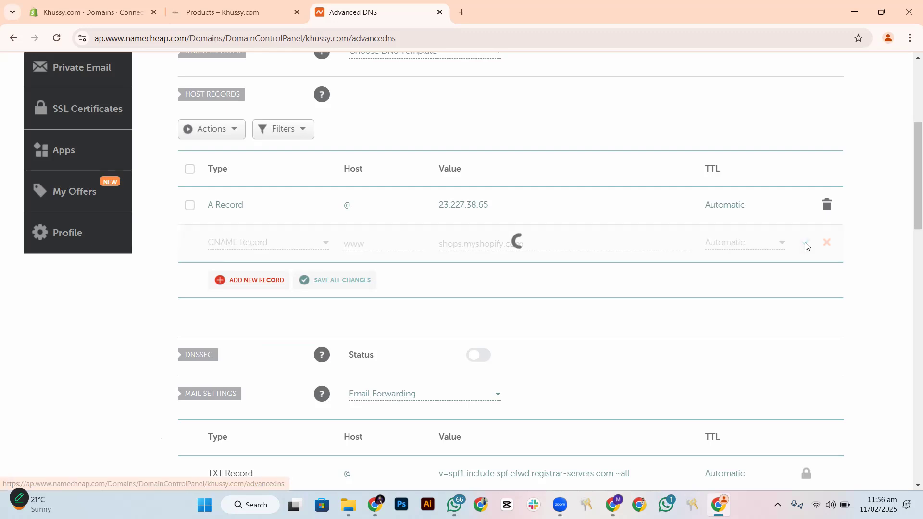
Reload the advanced DNS page and check the saved host records of khussy.com
{"action": "scroll", "coordinate": [542, 324], "scroll_direction": "up", "scroll_amount": 4}
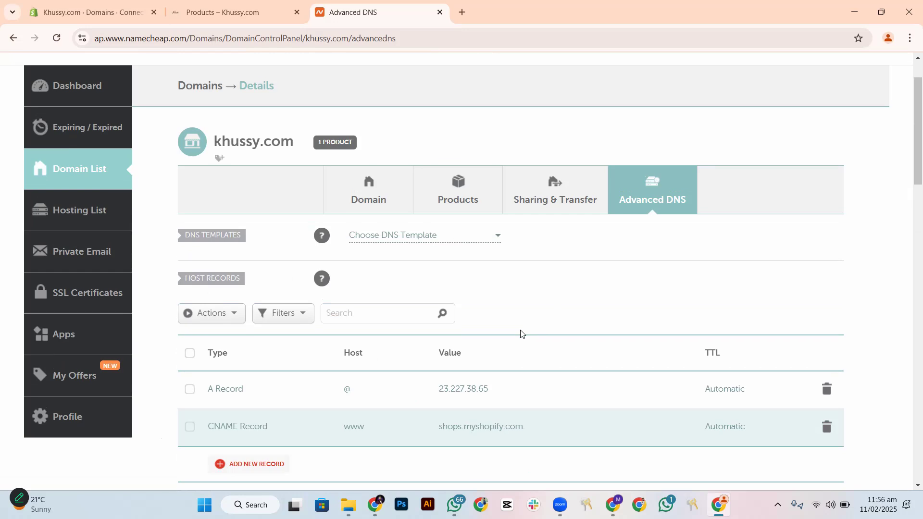
{"action": "scroll", "coordinate": [521, 334], "scroll_direction": "up", "scroll_amount": 2}
{"action": "left_click", "coordinate": [57, 38]}
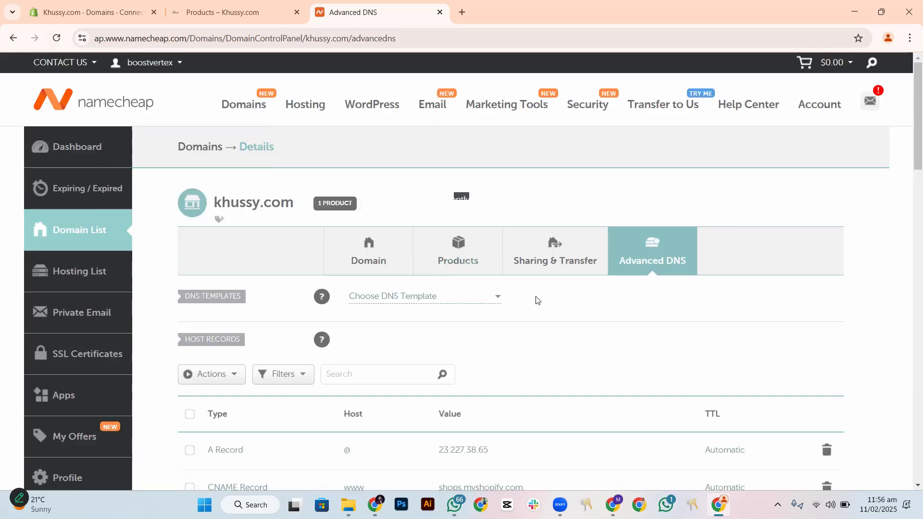
{"action": "scroll", "coordinate": [536, 301], "scroll_direction": "down", "scroll_amount": 4}
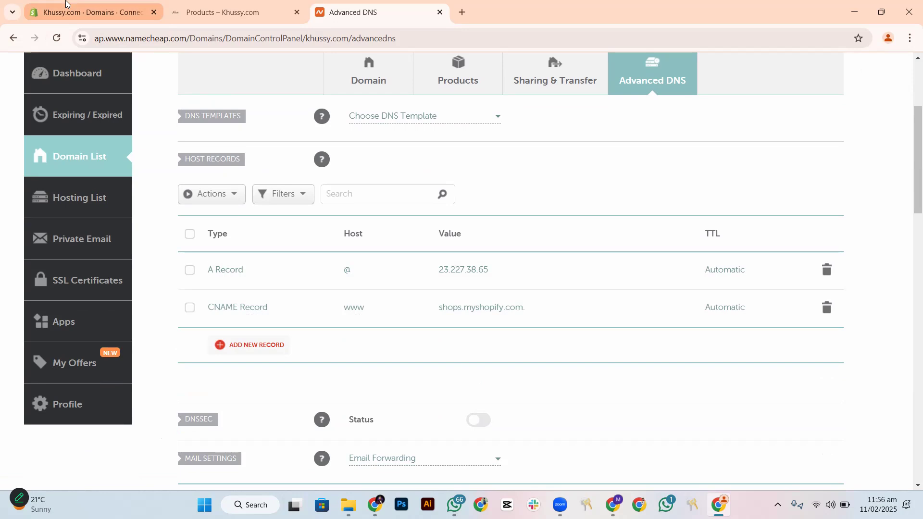
Return to the Shopify domain setup and confirm that the DNS records of khussy.com have been updated
{"action": "left_click", "coordinate": [91, 12]}
{"action": "left_click", "coordinate": [696, 391]}
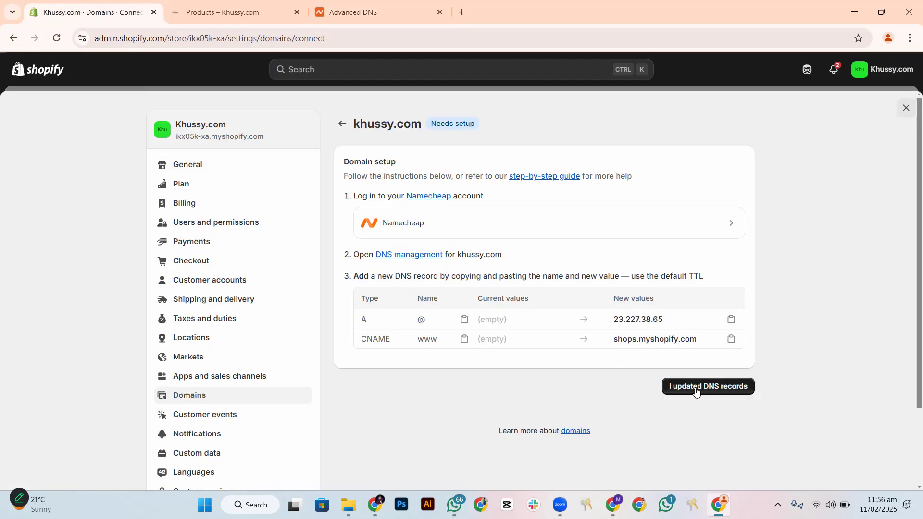
{"action": "left_click", "coordinate": [696, 392]}
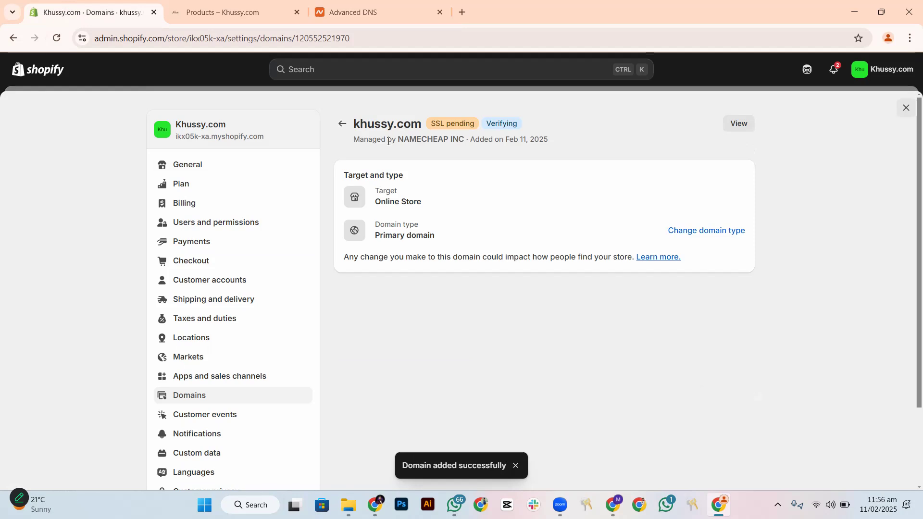
Review the domain type options for khussy.com and close them without changing the type
{"action": "double_click", "coordinate": [356, 125]}
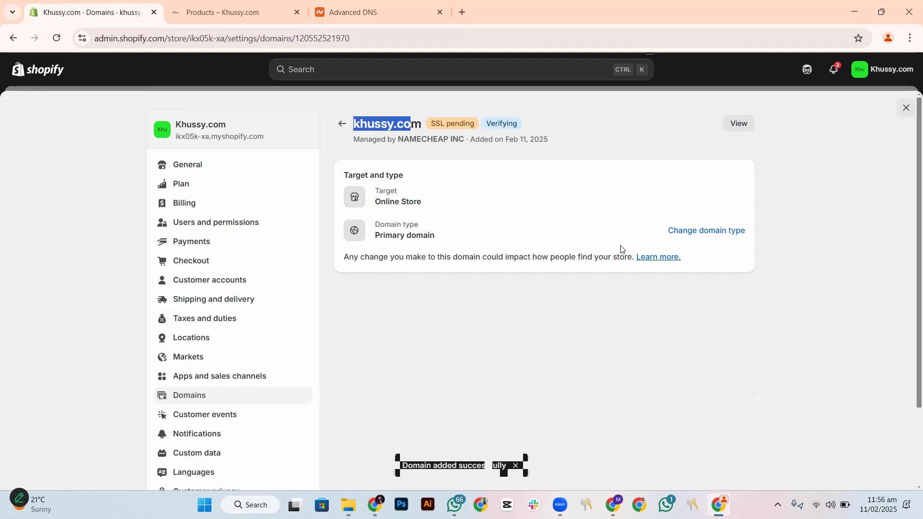
{"action": "left_click", "coordinate": [696, 232]}
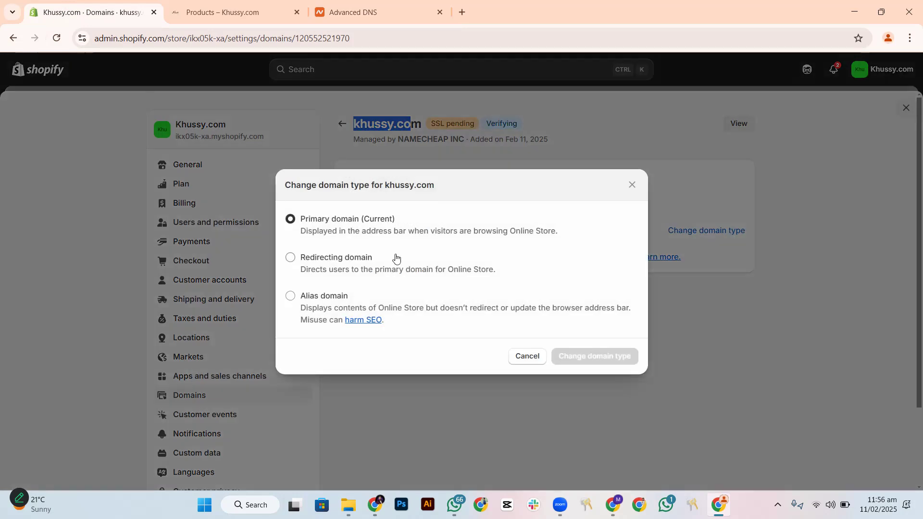
{"action": "left_click", "coordinate": [631, 185]}
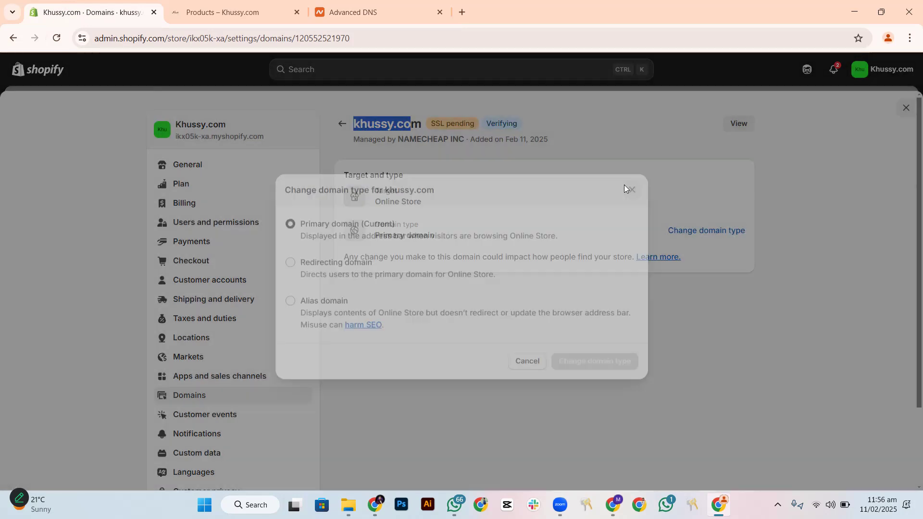
View the khussy.com storefront from its domain page, reload it and close it
{"action": "left_click", "coordinate": [748, 129]}
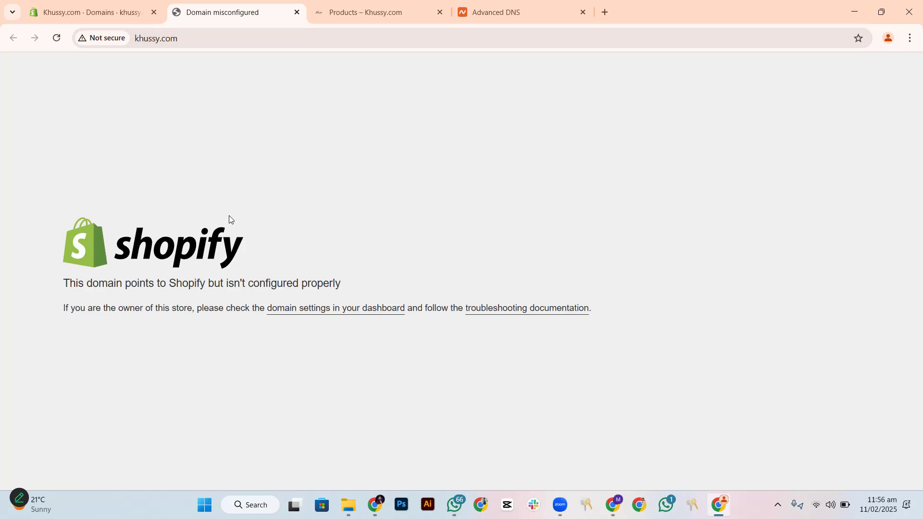
{"action": "left_click", "coordinate": [56, 38]}
{"action": "left_click", "coordinate": [297, 12]}
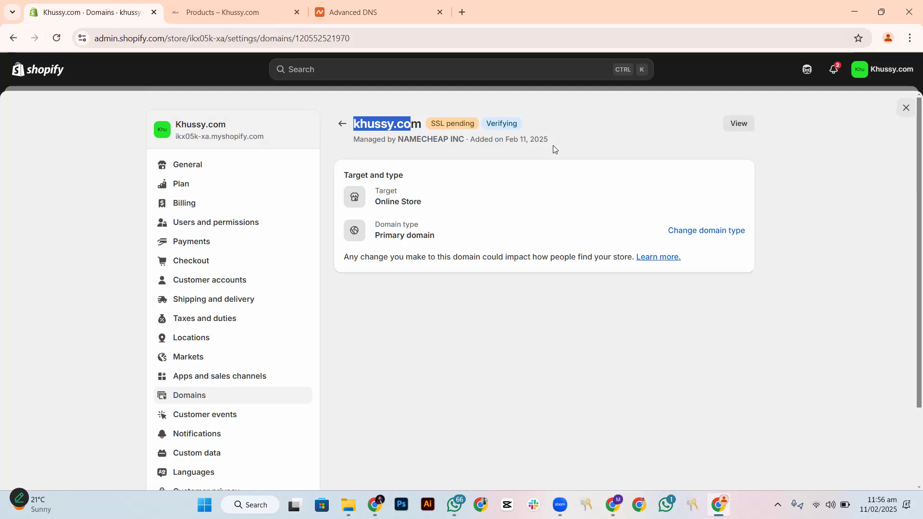
Leave the settings, reload the Shopify admin and reopen the khussy.com page in the domain settings
{"action": "left_click", "coordinate": [342, 124]}
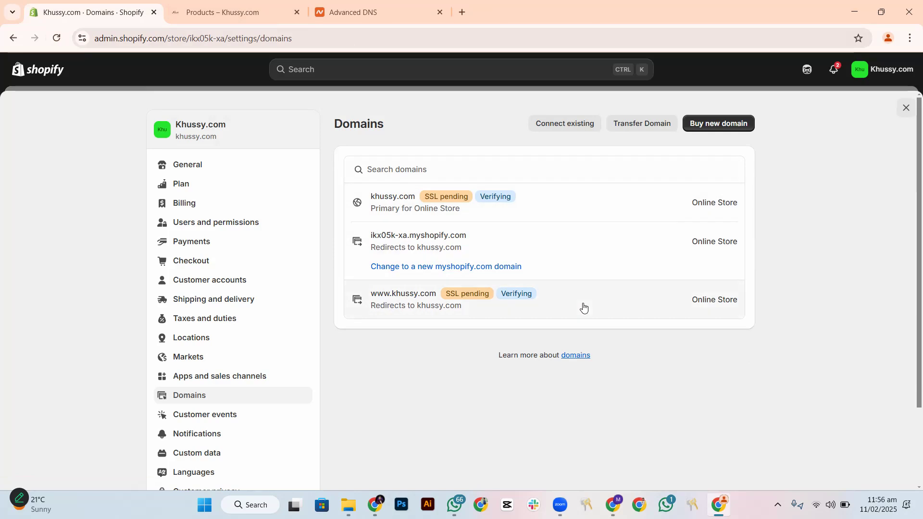
{"action": "left_click", "coordinate": [905, 108]}
{"action": "left_click", "coordinate": [56, 40]}
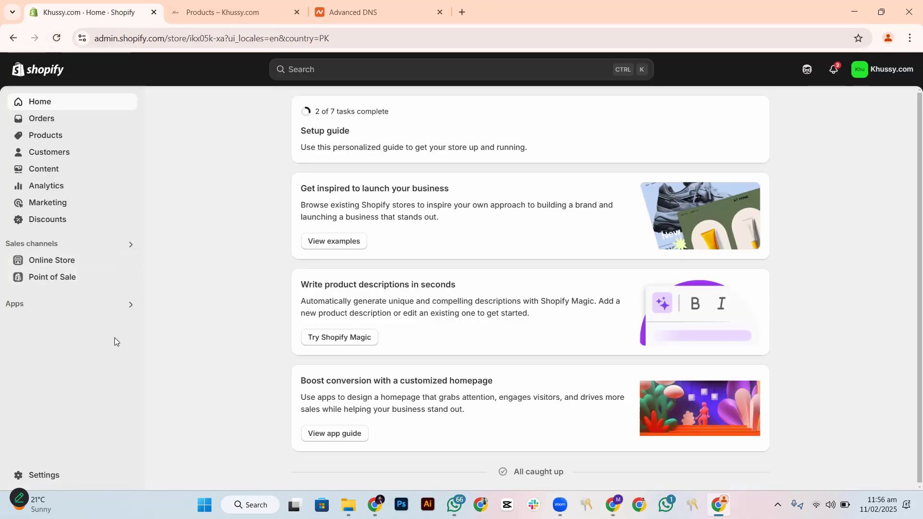
{"action": "left_click", "coordinate": [57, 475]}
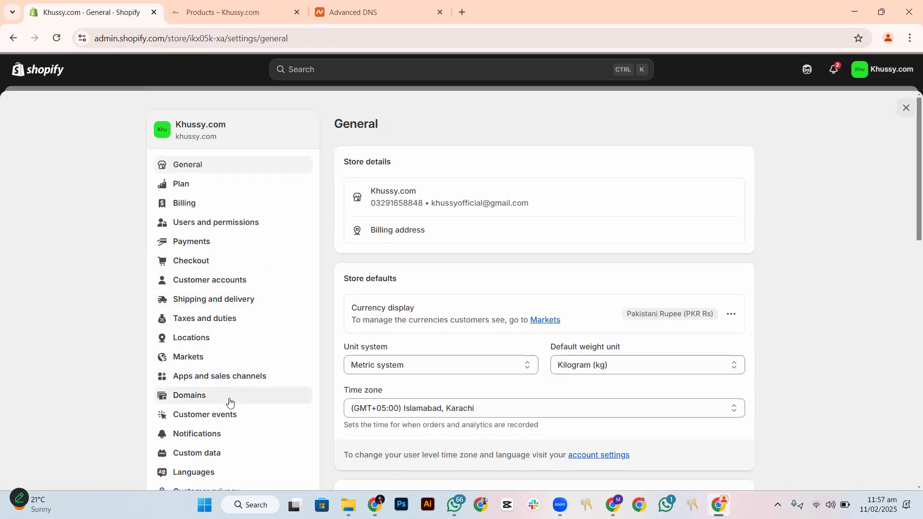
{"action": "left_click", "coordinate": [255, 395]}
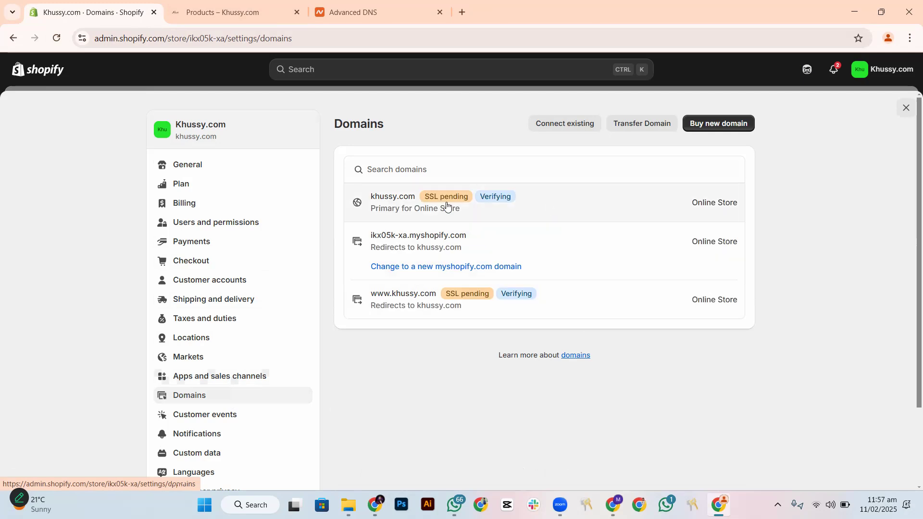
{"action": "left_click", "coordinate": [561, 204]}
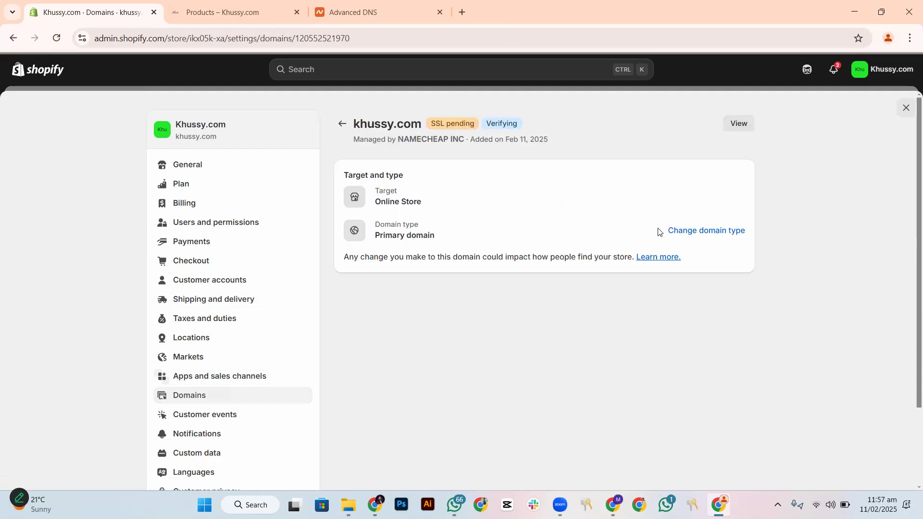
Check the khussy.com site once more with a reload and return to its domain details
{"action": "left_click", "coordinate": [739, 124]}
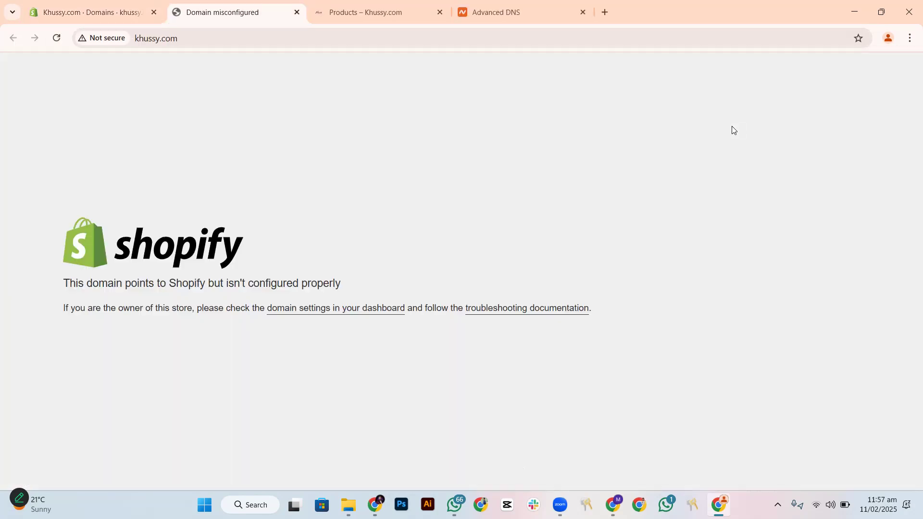
{"action": "left_click", "coordinate": [59, 40]}
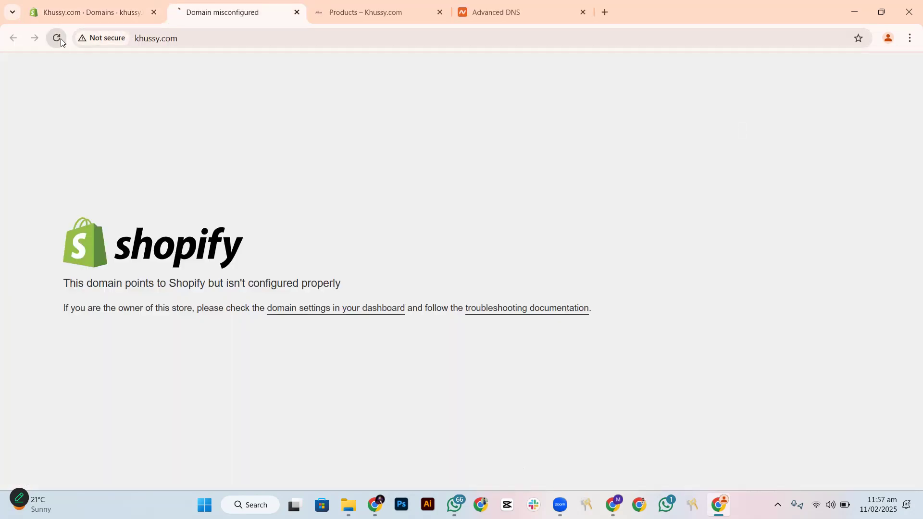
{"action": "left_click", "coordinate": [297, 12]}
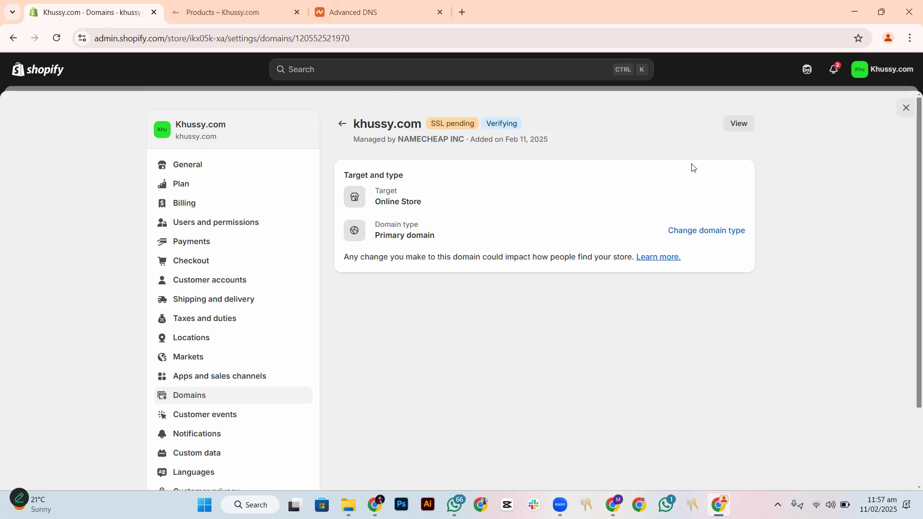
Change the domain type of ikx05k-xa.myshopify.com to primary domain for the Online Store
{"action": "left_click", "coordinate": [342, 124]}
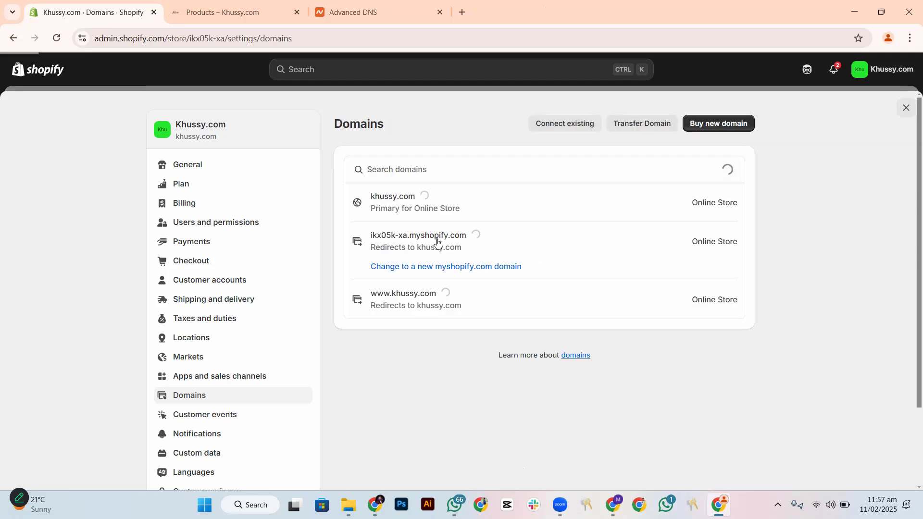
{"action": "left_click", "coordinate": [512, 267]}
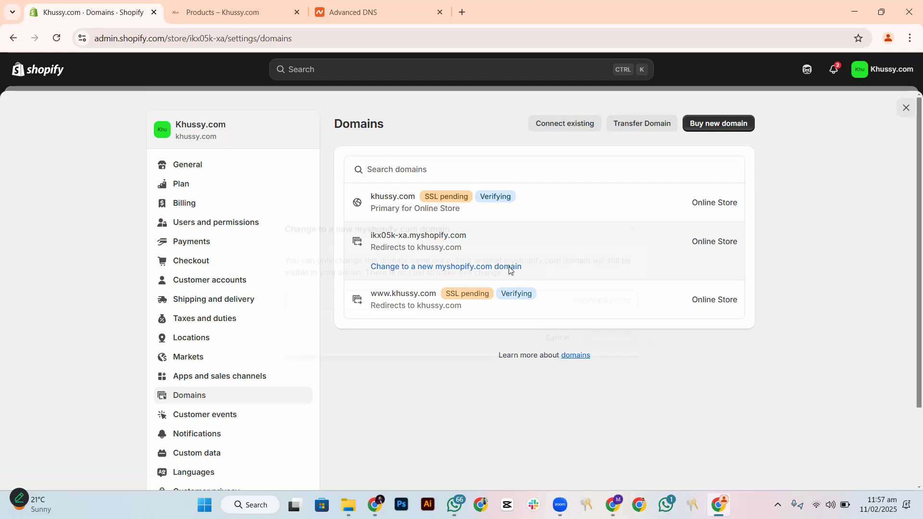
{"action": "left_click", "coordinate": [632, 217]}
{"action": "left_click", "coordinate": [541, 247]}
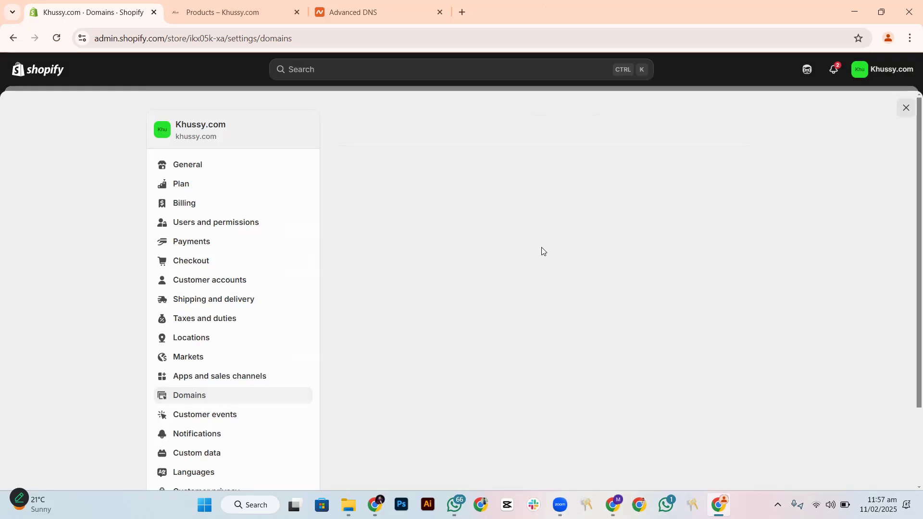
{"action": "left_click", "coordinate": [712, 232]}
{"action": "left_click", "coordinate": [290, 219]}
{"action": "left_click", "coordinate": [597, 356]}
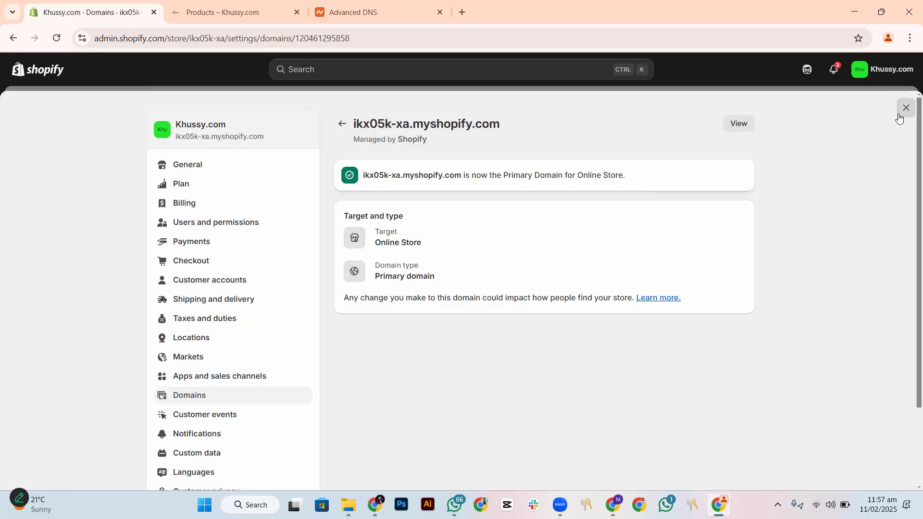
Exit the settings, view the online store from the admin home, reload it and close it
{"action": "left_click", "coordinate": [899, 116]}
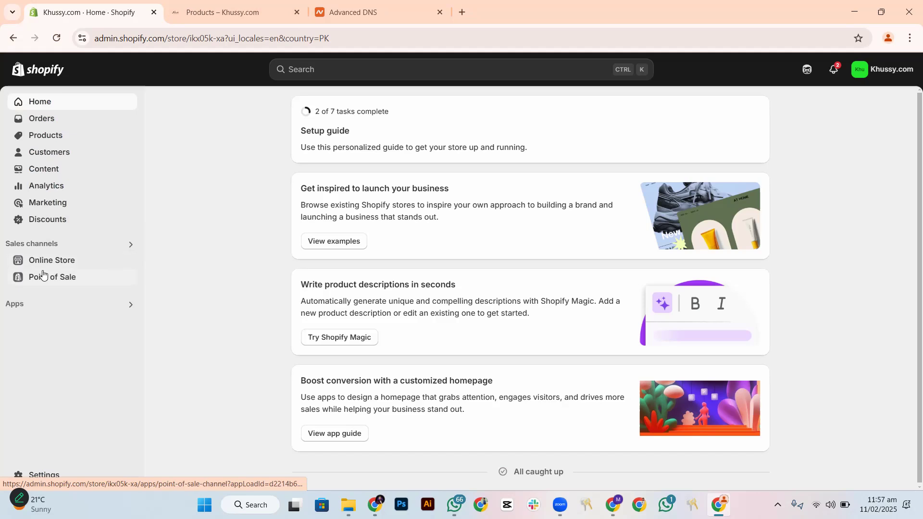
{"action": "left_click", "coordinate": [127, 261]}
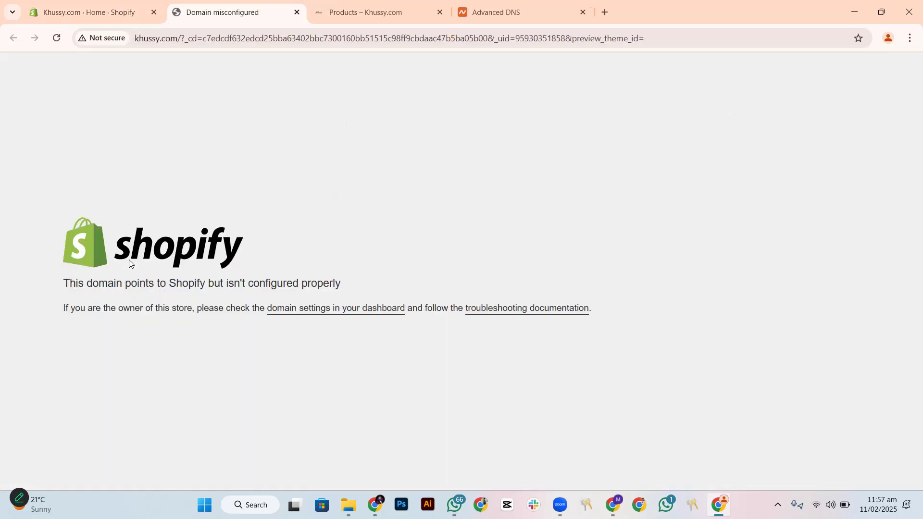
{"action": "left_click", "coordinate": [53, 38]}
{"action": "left_click", "coordinate": [296, 12]}
Reload the admin home page, view the online store again and check its web address
{"action": "left_click", "coordinate": [55, 38]}
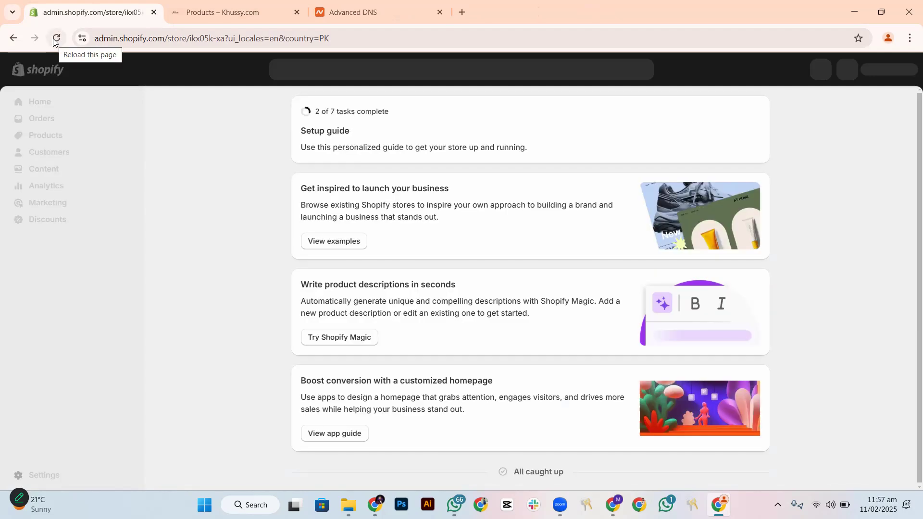
{"action": "left_click", "coordinate": [55, 41]}
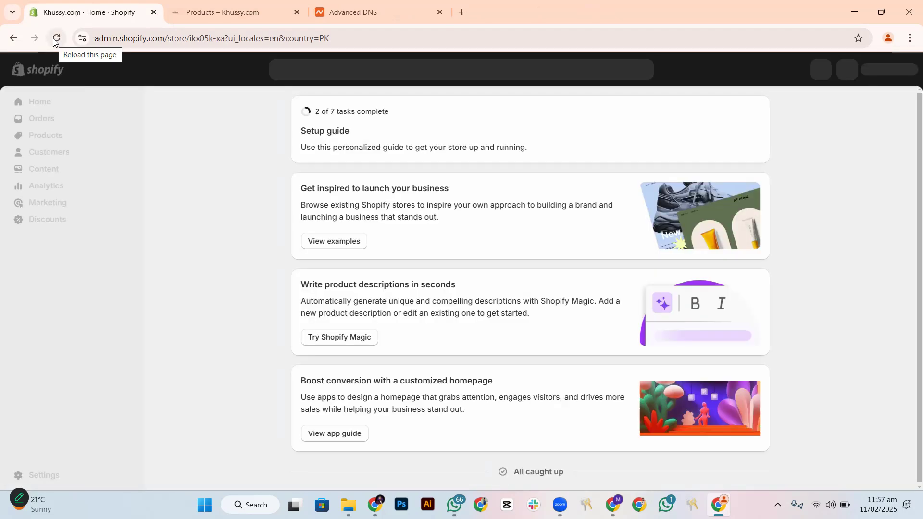
{"action": "left_click", "coordinate": [55, 40]}
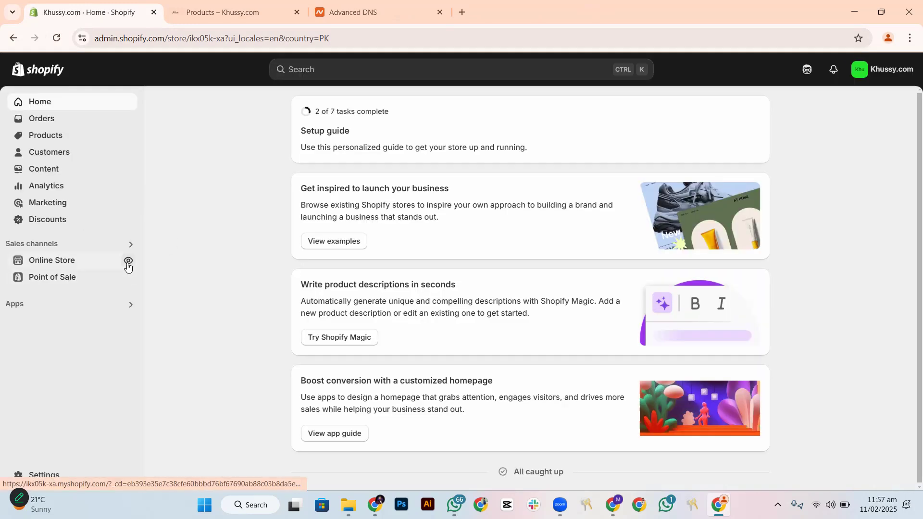
{"action": "left_click", "coordinate": [128, 263]}
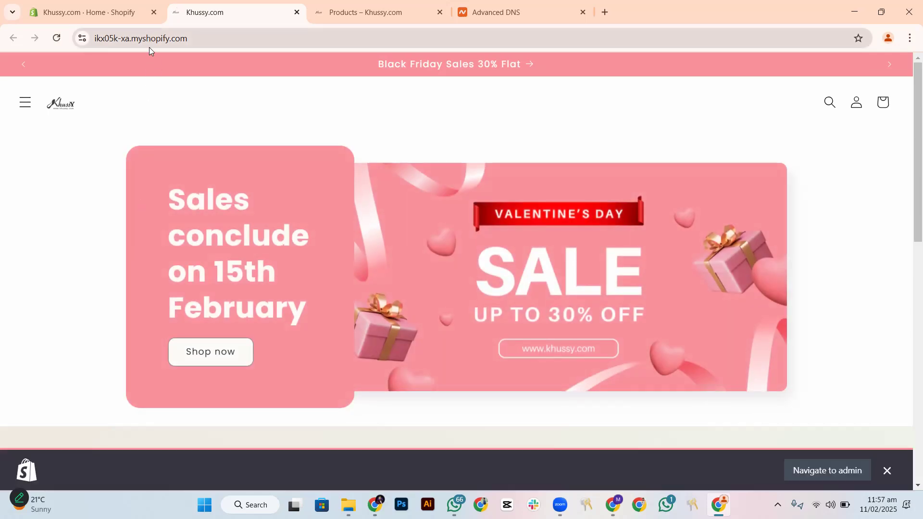
{"action": "left_click", "coordinate": [144, 38]}
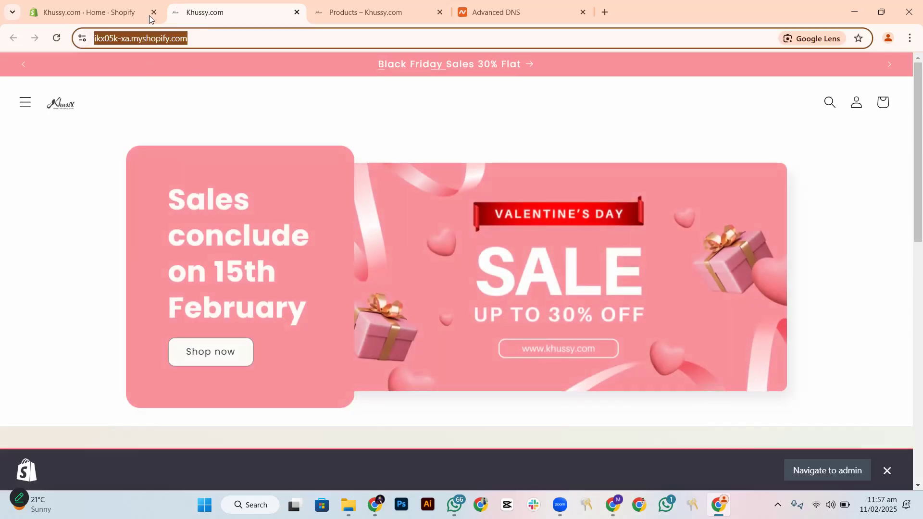
Return to the domain settings in the Shopify admin and change khussy.com's domain type to primary domain
{"action": "left_click", "coordinate": [105, 10]}
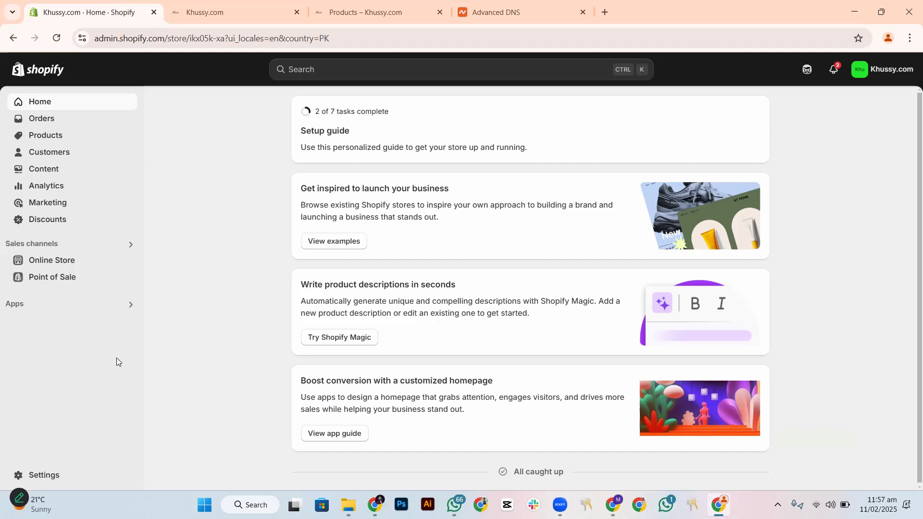
{"action": "left_click", "coordinate": [71, 474]}
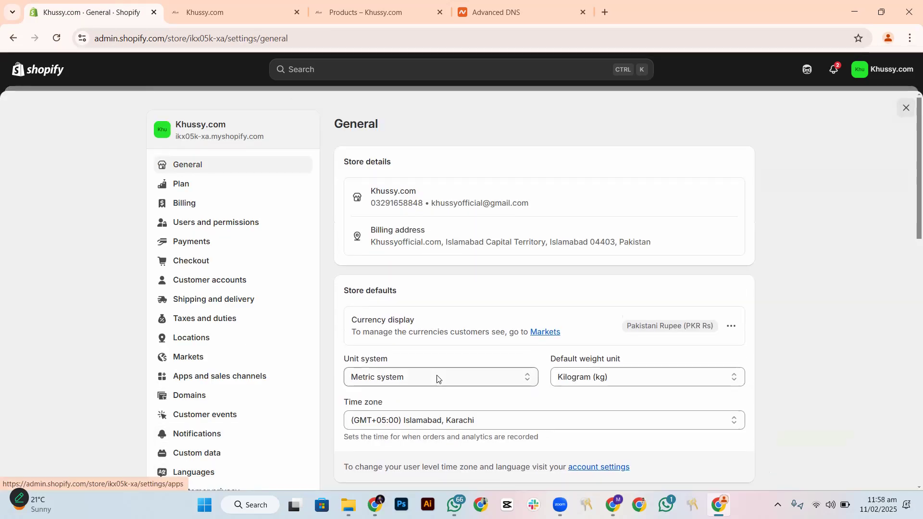
{"action": "scroll", "coordinate": [436, 378], "scroll_direction": "down", "scroll_amount": 5}
{"action": "scroll", "coordinate": [245, 332], "scroll_direction": "up", "scroll_amount": 4}
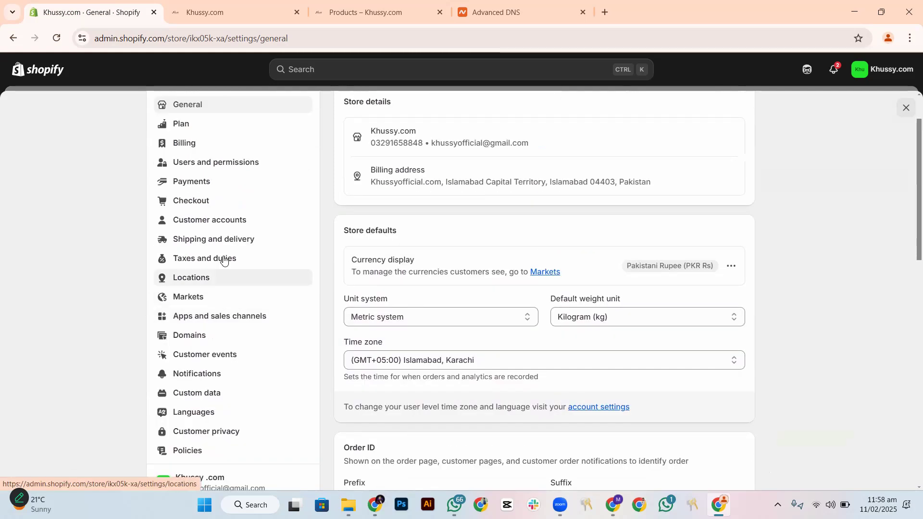
{"action": "left_click", "coordinate": [226, 335]}
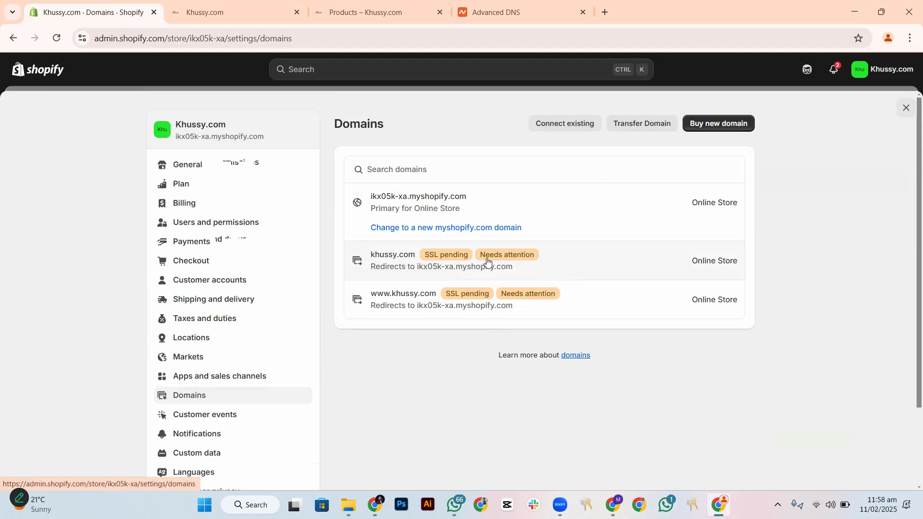
{"action": "left_click", "coordinate": [596, 263]}
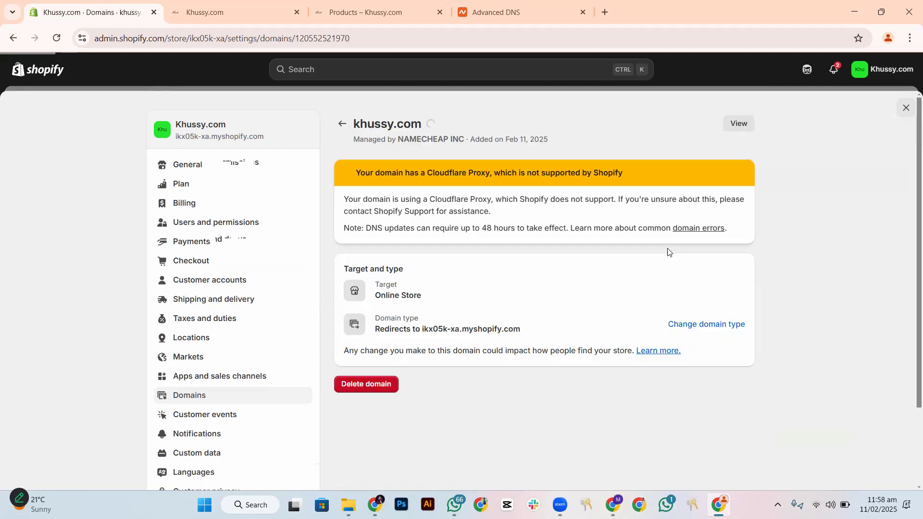
{"action": "left_click", "coordinate": [712, 324]}
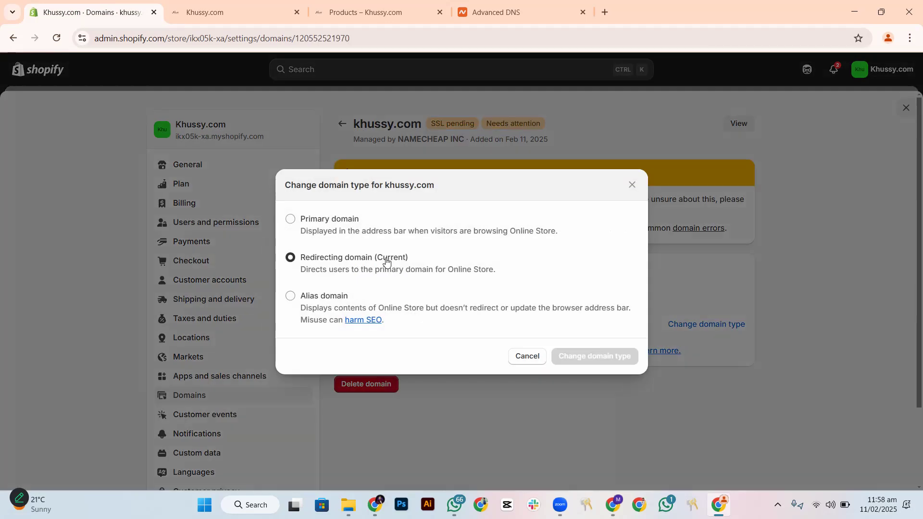
{"action": "left_click", "coordinate": [311, 234]}
{"action": "left_click", "coordinate": [582, 356]}
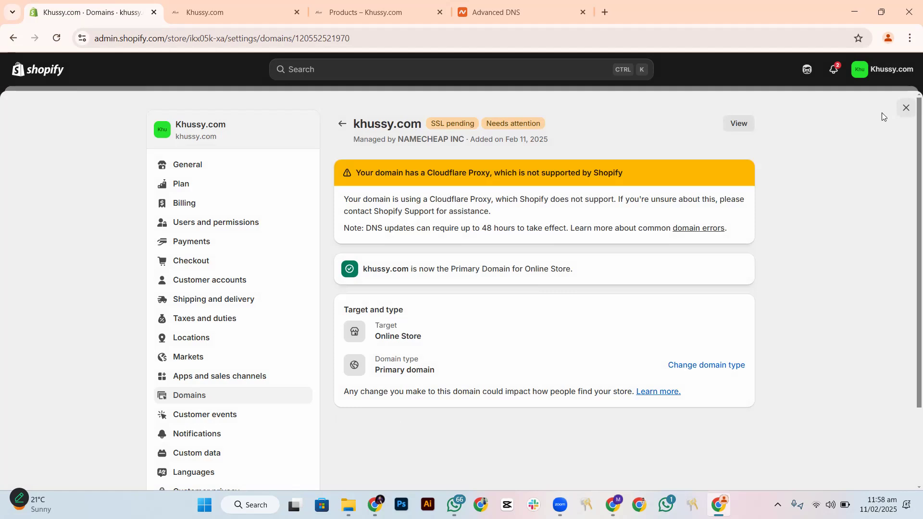
Close the domain settings and refresh the Shopify admin home page
{"action": "left_click", "coordinate": [906, 108]}
{"action": "left_click", "coordinate": [56, 38]}
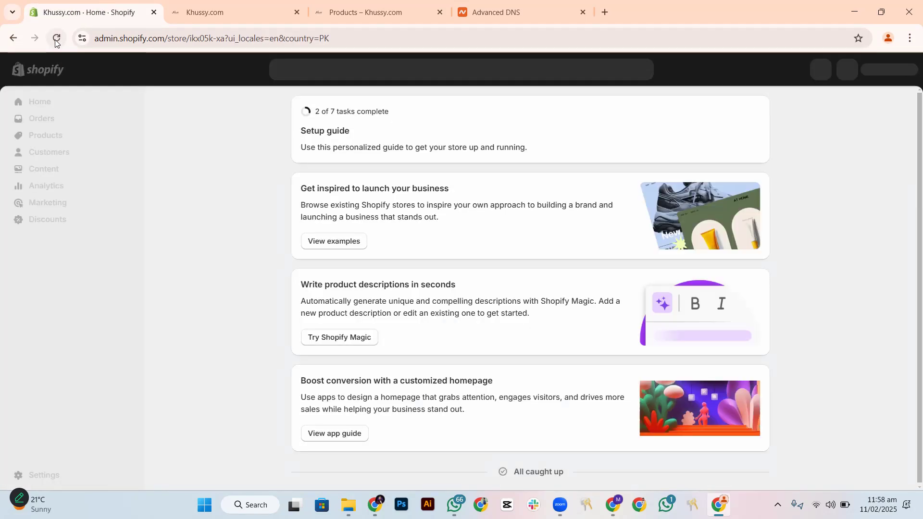
{"action": "left_click", "coordinate": [56, 38]}
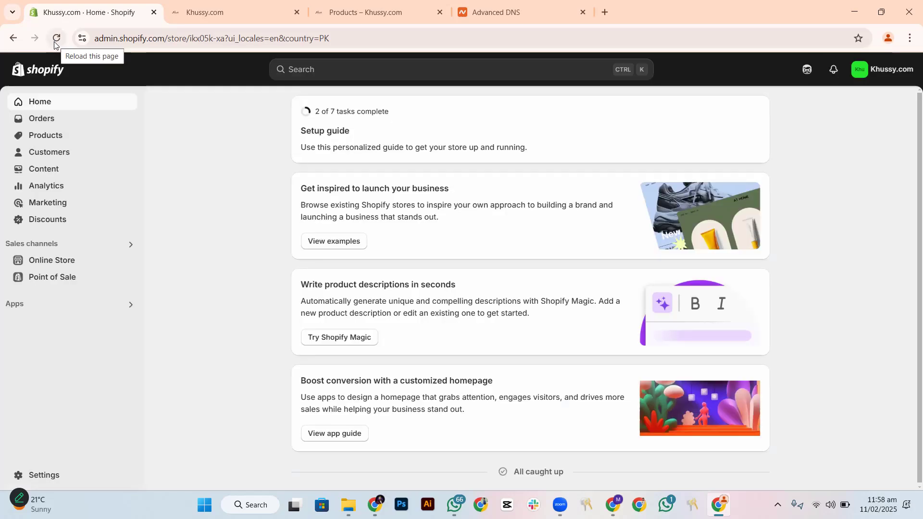
{"action": "left_click", "coordinate": [55, 39]}
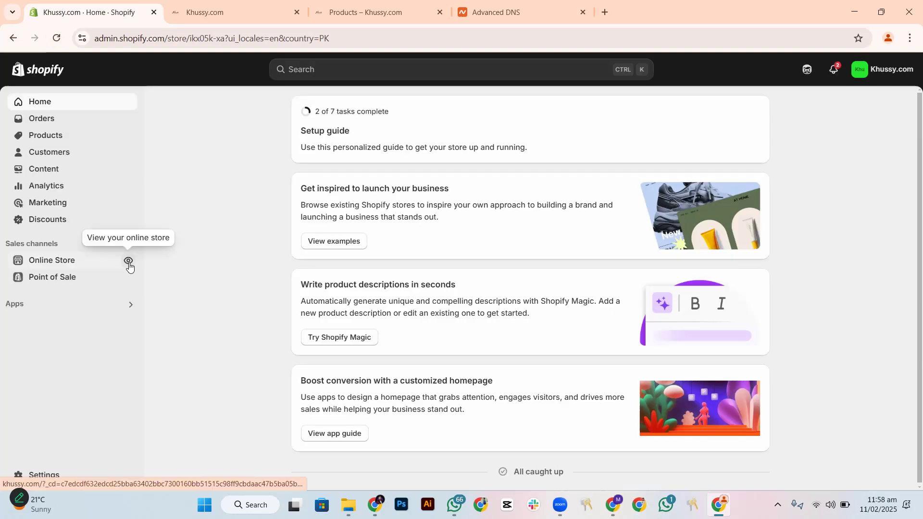
View the online store under the khussy.com domain and reload both open storefront pages to check them
{"action": "left_click", "coordinate": [129, 261]}
{"action": "left_click", "coordinate": [52, 37]}
{"action": "left_click", "coordinate": [52, 36]}
{"action": "left_click", "coordinate": [53, 37]}
{"action": "key", "text": "ctrl+Tab"}
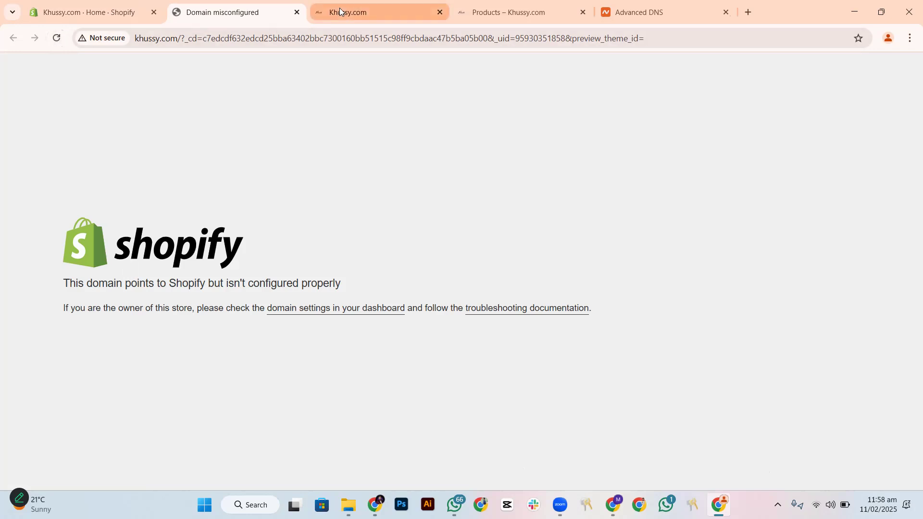
{"action": "left_click", "coordinate": [54, 38]}
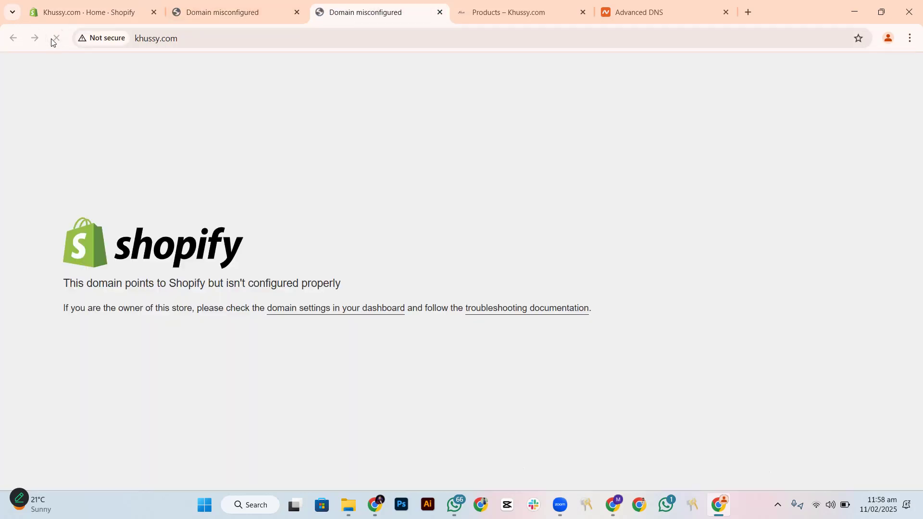
Check the storefront page's web address, close that page and return to the Shopify admin home page
{"action": "left_click_drag", "start_coordinate": [183, 39], "coordinate": [152, 41]}
{"action": "left_click", "coordinate": [299, 192]}
{"action": "left_click", "coordinate": [439, 12]}
{"action": "left_click", "coordinate": [93, 10]}
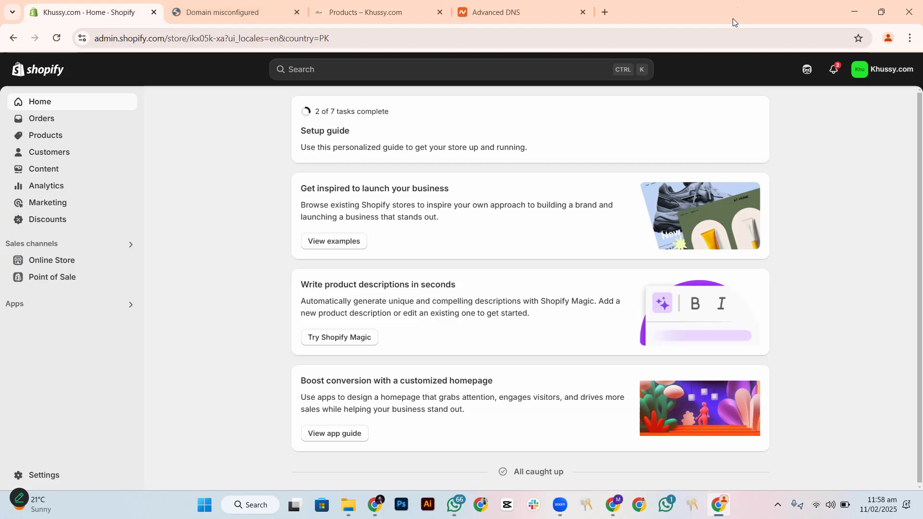
Review the connected domains' status in the store's domain settings, close the settings and reload the admin home page
{"action": "mouse_move", "coordinate": [677, 16]}
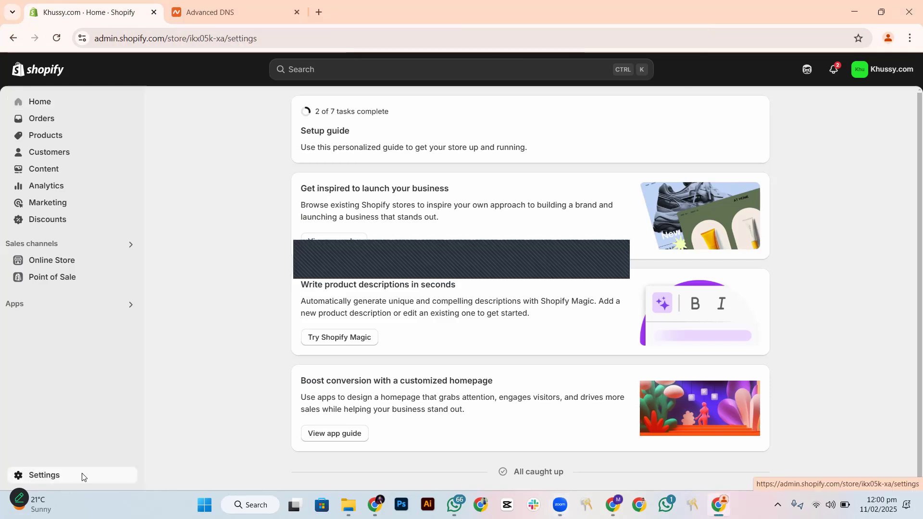
{"action": "left_click", "coordinate": [33, 475]}
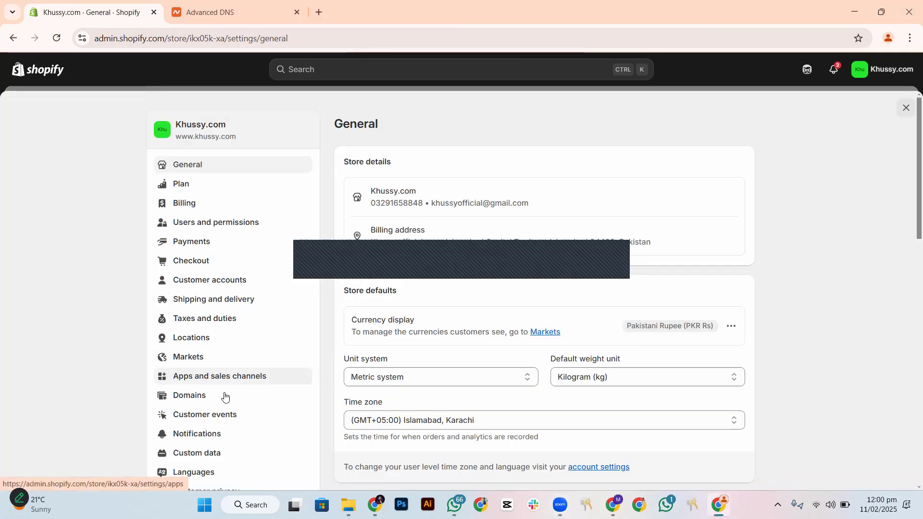
{"action": "left_click", "coordinate": [195, 395]}
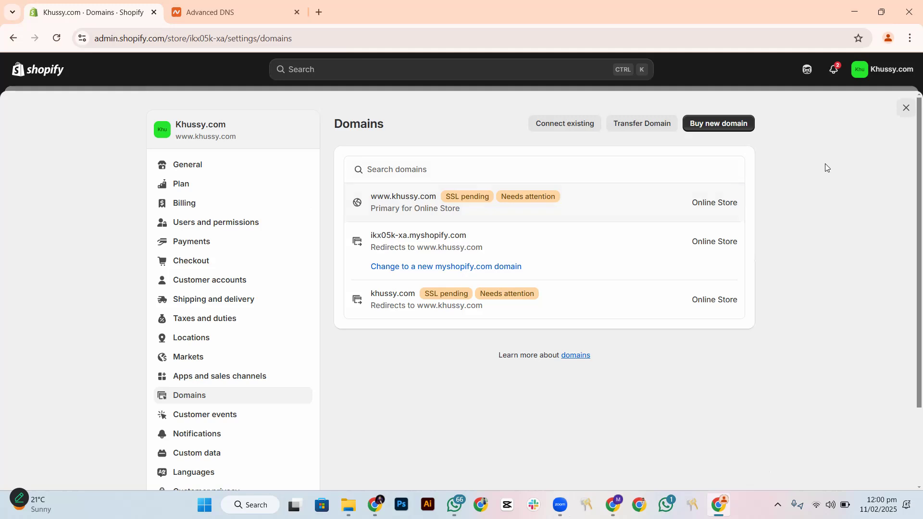
{"action": "left_click", "coordinate": [906, 107]}
{"action": "left_click", "coordinate": [57, 39]}
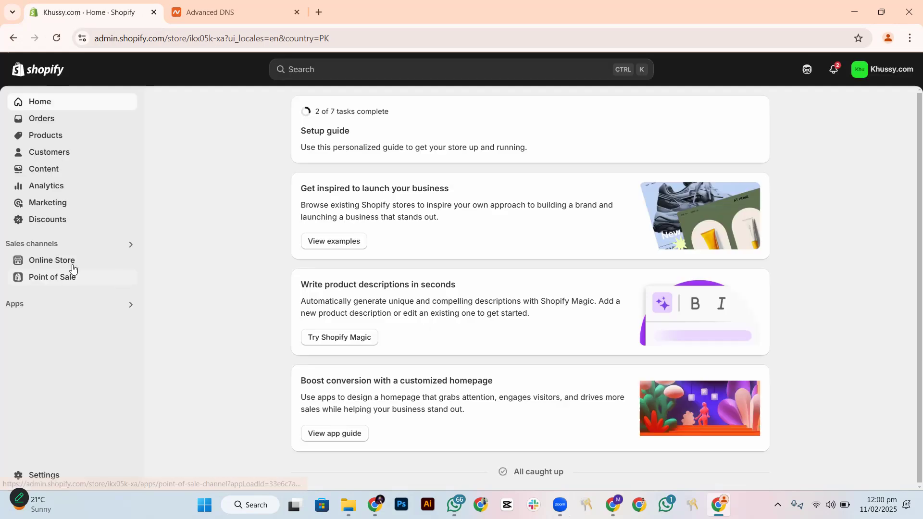
View the online store from the admin, check its khussy.com web address and look through the storefront home page
{"action": "left_click", "coordinate": [127, 262]}
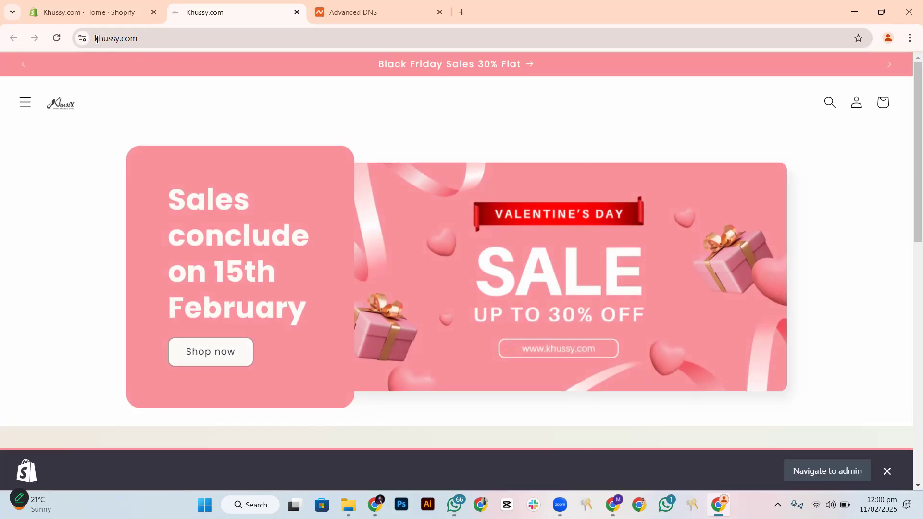
{"action": "left_click", "coordinate": [138, 38]}
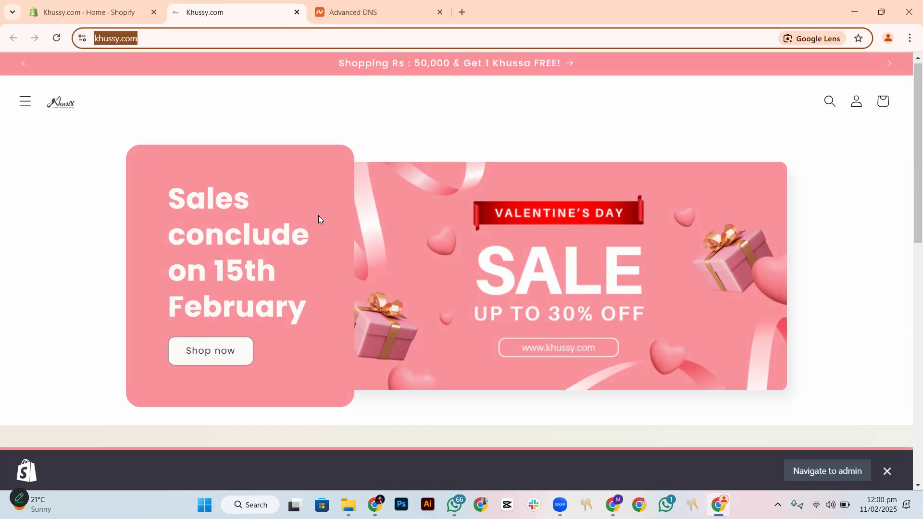
{"action": "scroll", "coordinate": [318, 215], "scroll_direction": "down", "scroll_amount": 10}
{"action": "scroll", "coordinate": [382, 250], "scroll_direction": "up", "scroll_amount": 10}
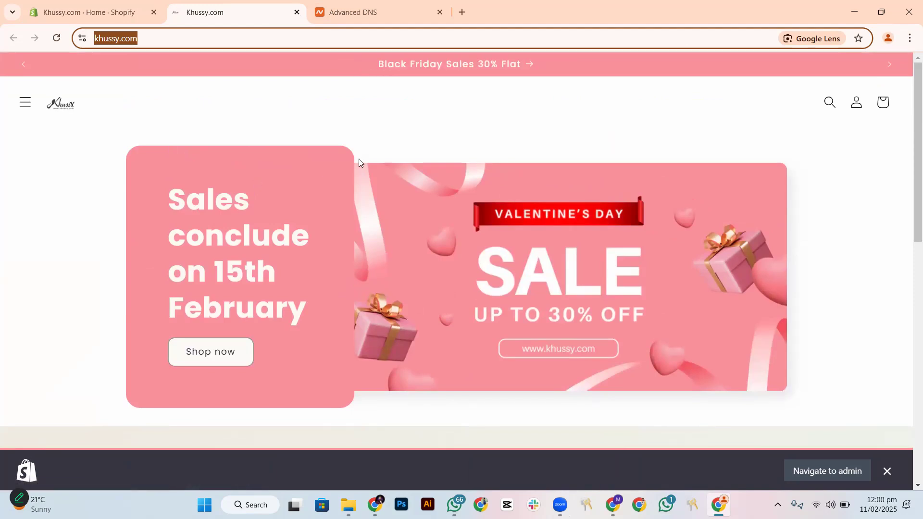
{"action": "scroll", "coordinate": [358, 163], "scroll_direction": "down", "scroll_amount": 3}
{"action": "scroll", "coordinate": [359, 175], "scroll_direction": "up", "scroll_amount": 2}
{"action": "scroll", "coordinate": [361, 185], "scroll_direction": "up", "scroll_amount": 2}
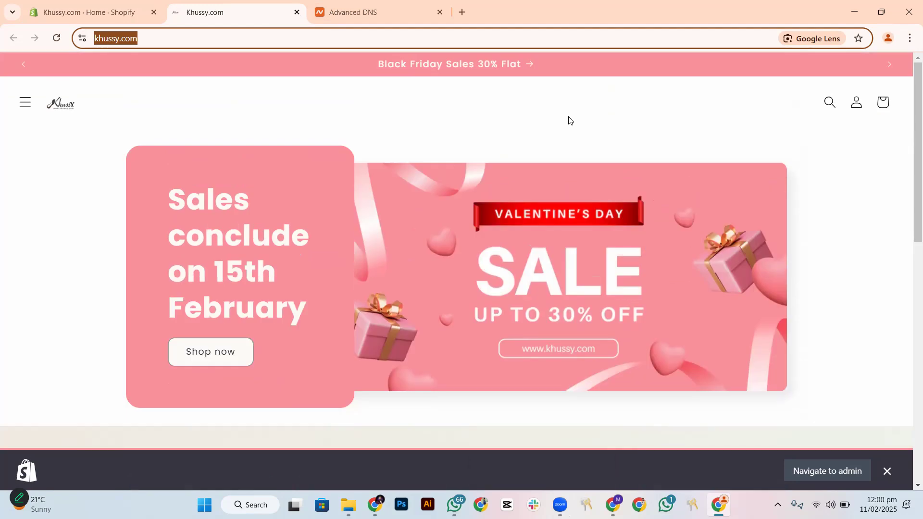